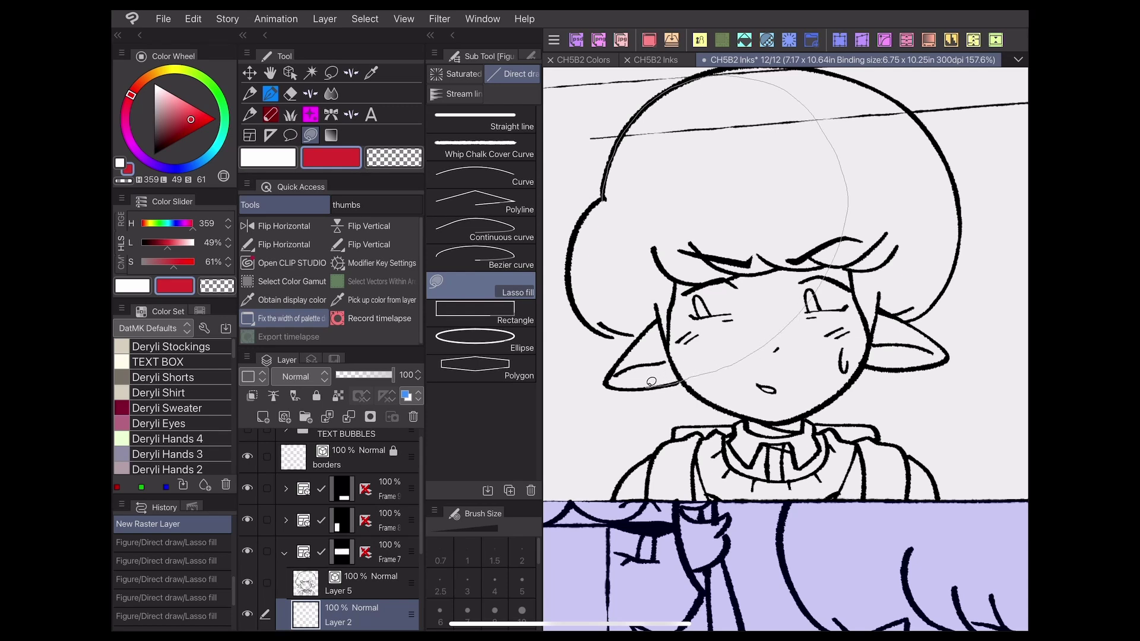
Lasso-fill the ear, the left side of the hair, the gap below the ear and the hair outline in red.
mouse_move(610, 376)
left_mouse_down()
mouse_move(640, 336)
mouse_move(593, 280)
left_mouse_up()
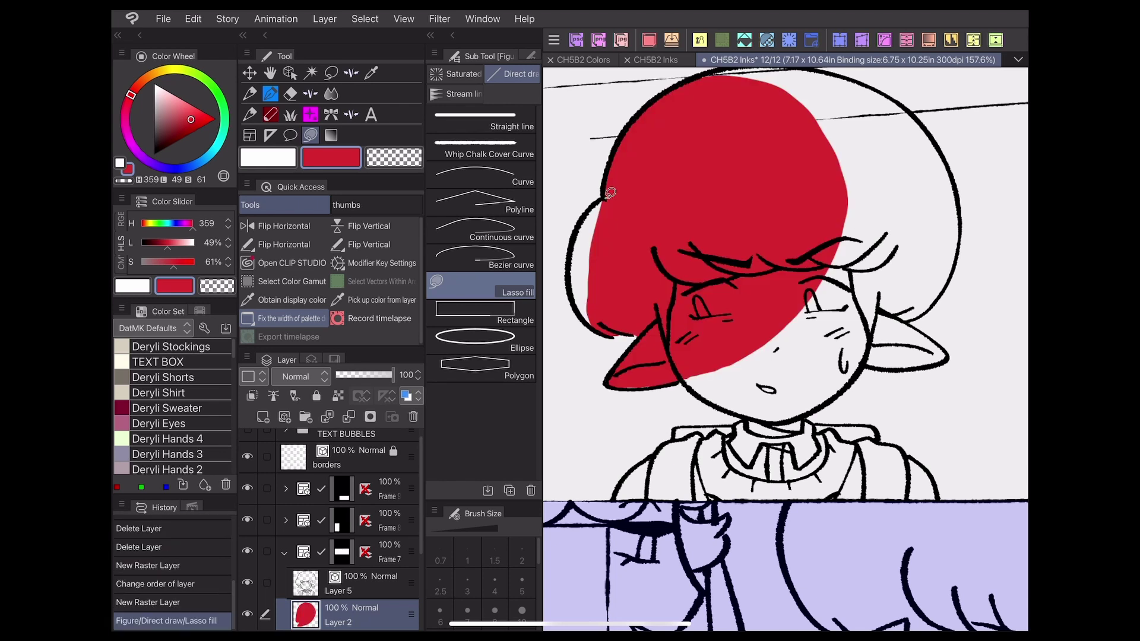
left_click_drag(609, 193, 599, 326)
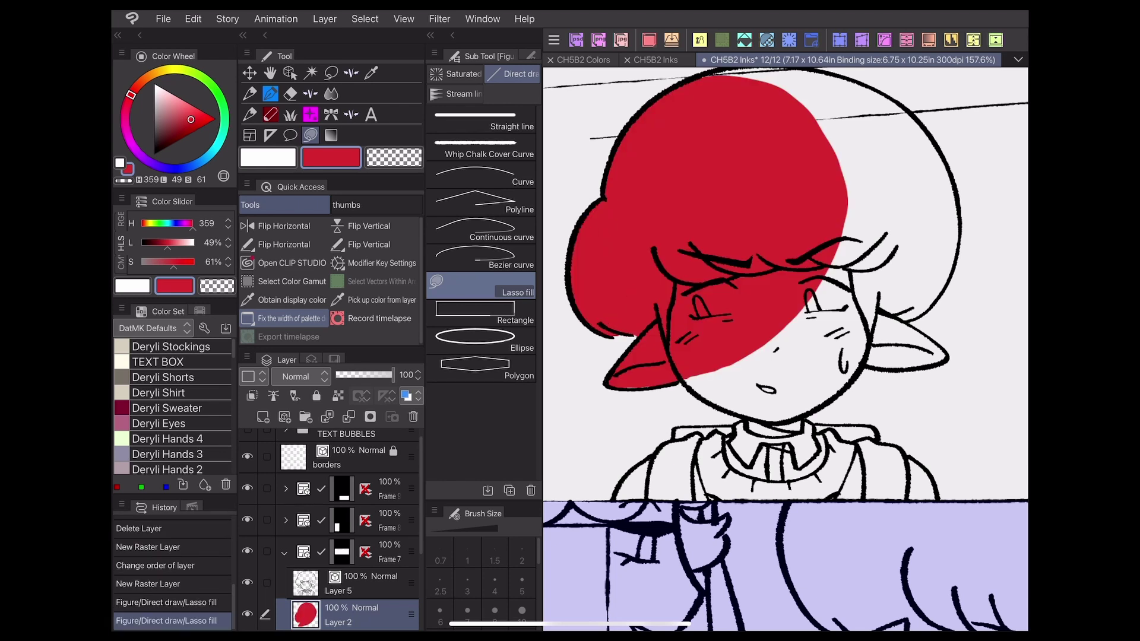
left_click_drag(630, 385, 669, 378)
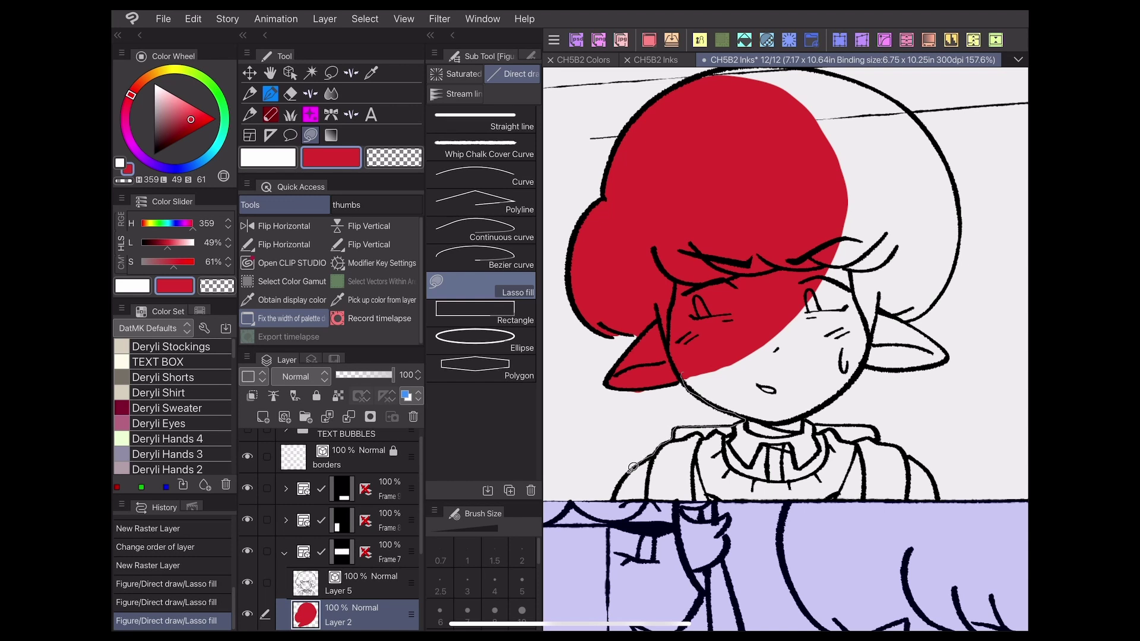
mouse_move(632, 466)
left_mouse_down()
mouse_move(859, 125)
mouse_move(844, 114)
left_mouse_up()
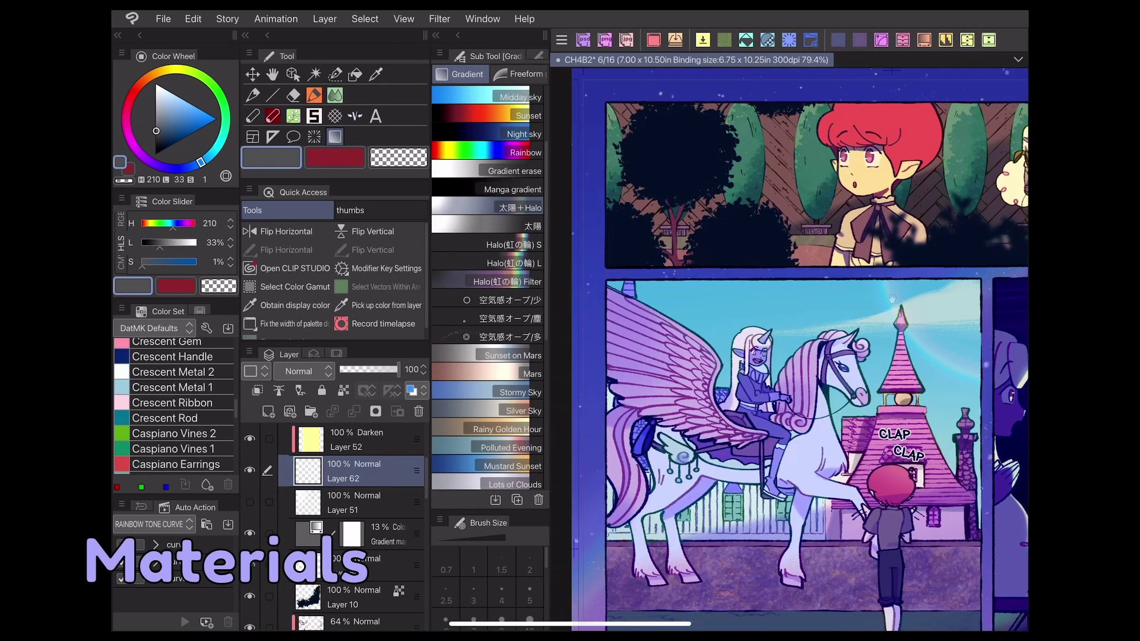
Place a sun-and-halo gradient over the top panel's trees, replacing the first halo attempt.
left_click_drag(784, 357, 808, 342)
left_click(499, 280)
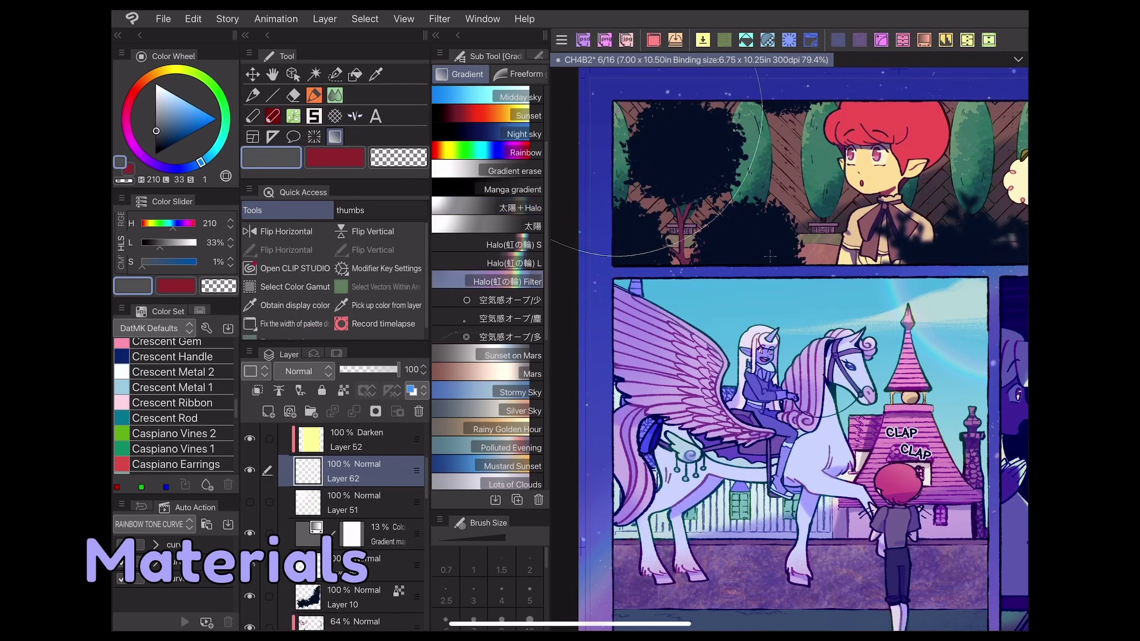
left_click(624, 161)
key("ctrl+z")
left_click(498, 208)
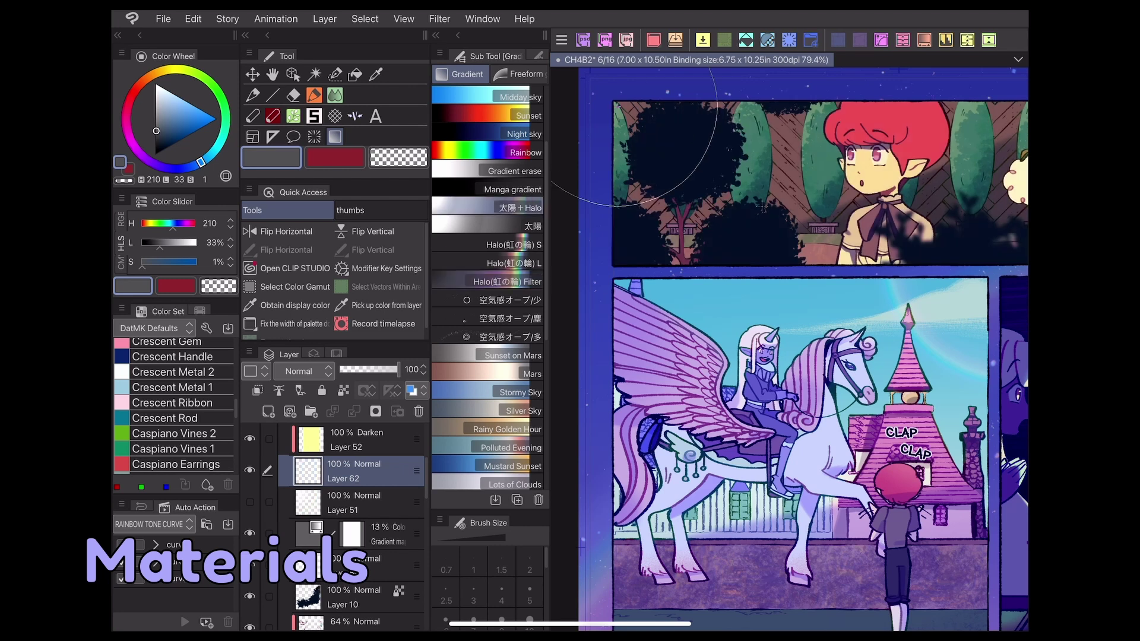
left_click(623, 161)
scroll(802, 356, "down", 3)
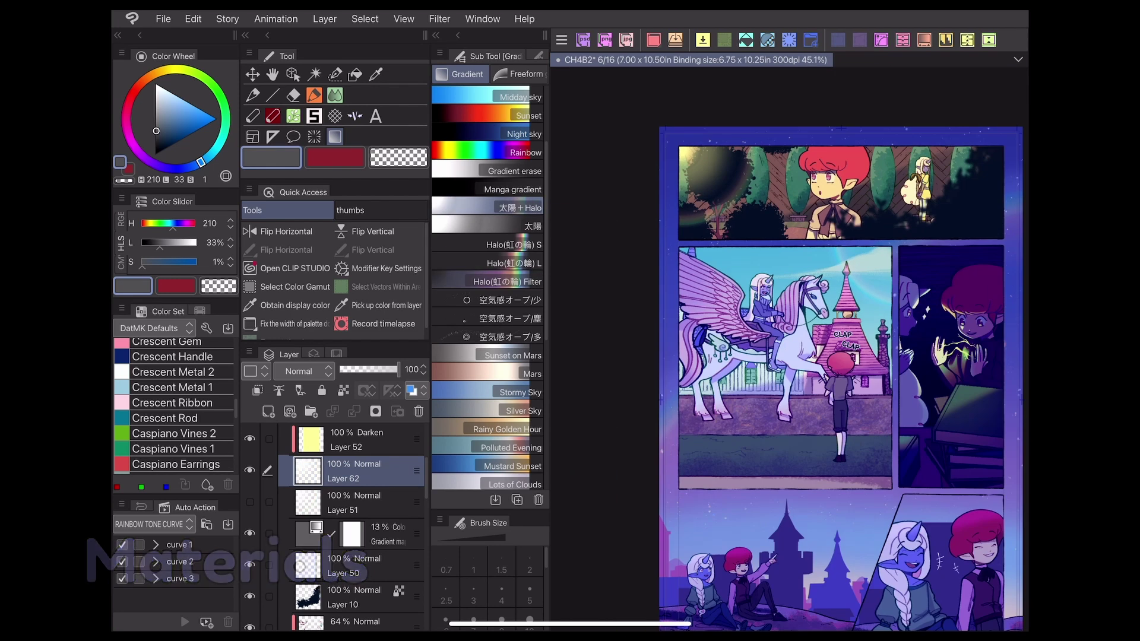
scroll(810, 356, "up", 2)
Lower the halo layer's opacity to 74% and make Layer 52 the editing layer.
left_click_drag(398, 369, 384, 369)
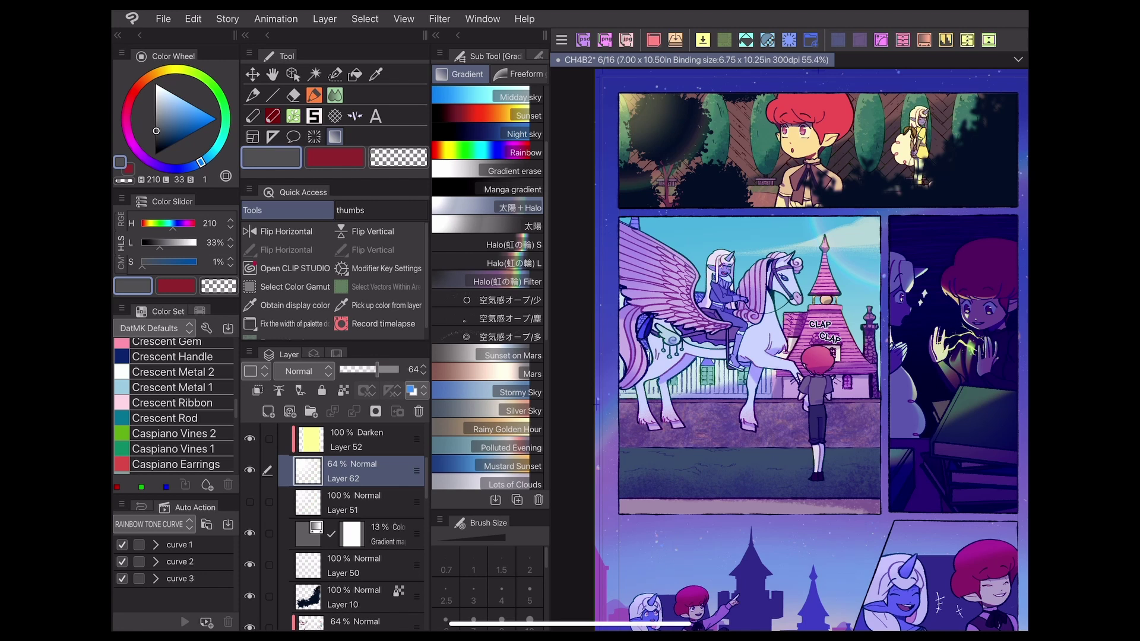
scroll(802, 356, "up", 1)
scroll(802, 356, "down", 1)
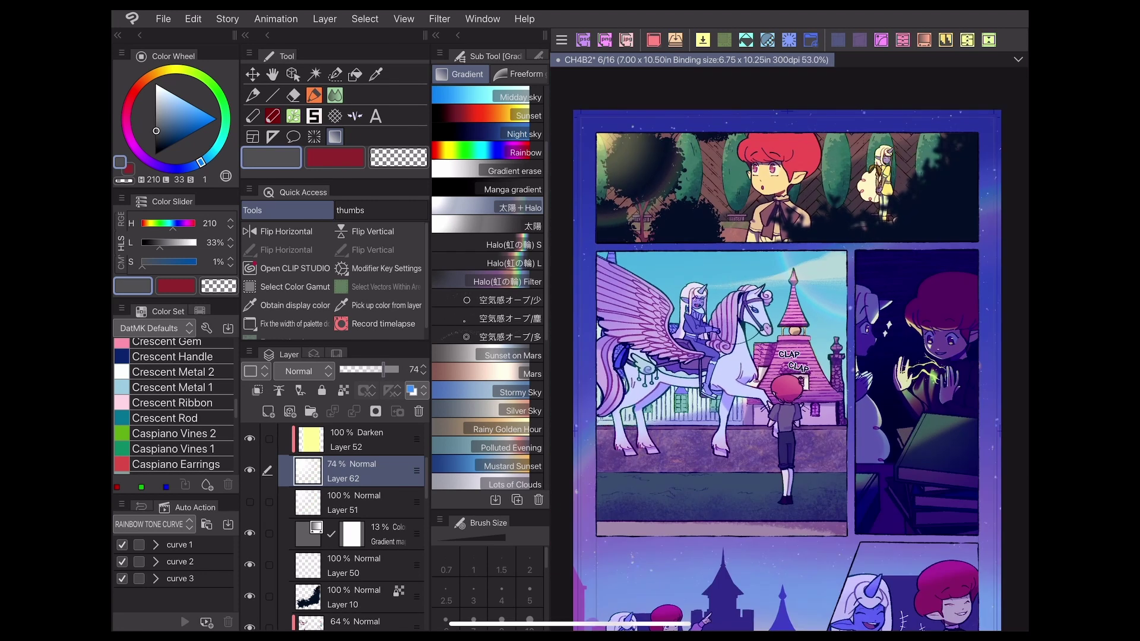
scroll(792, 356, "up", 2)
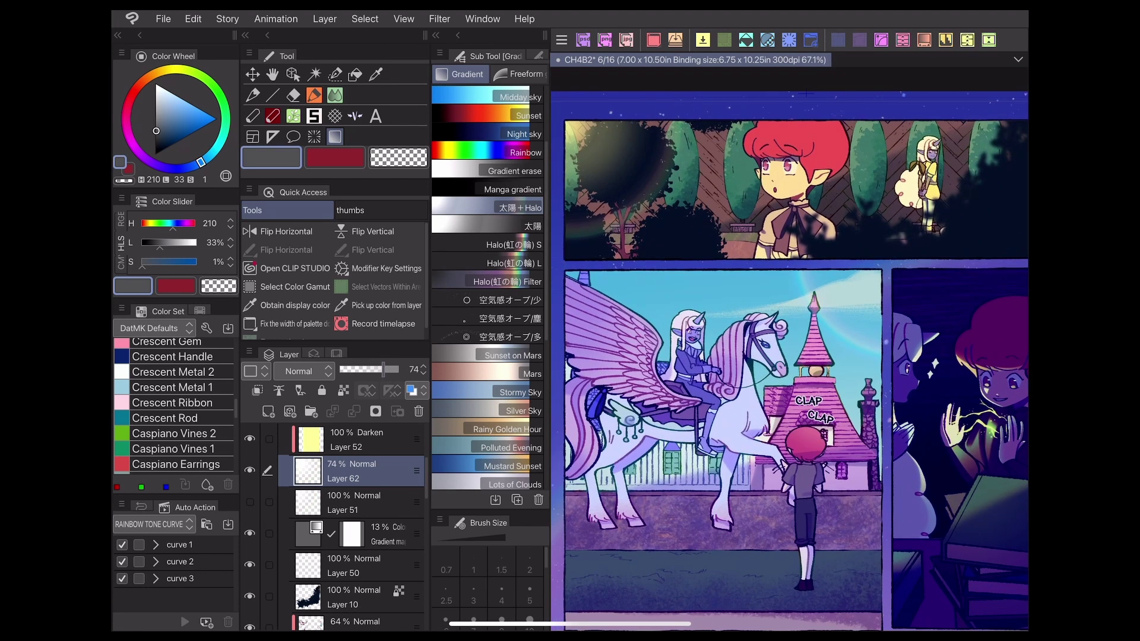
left_click_drag(546, 308, 553, 308)
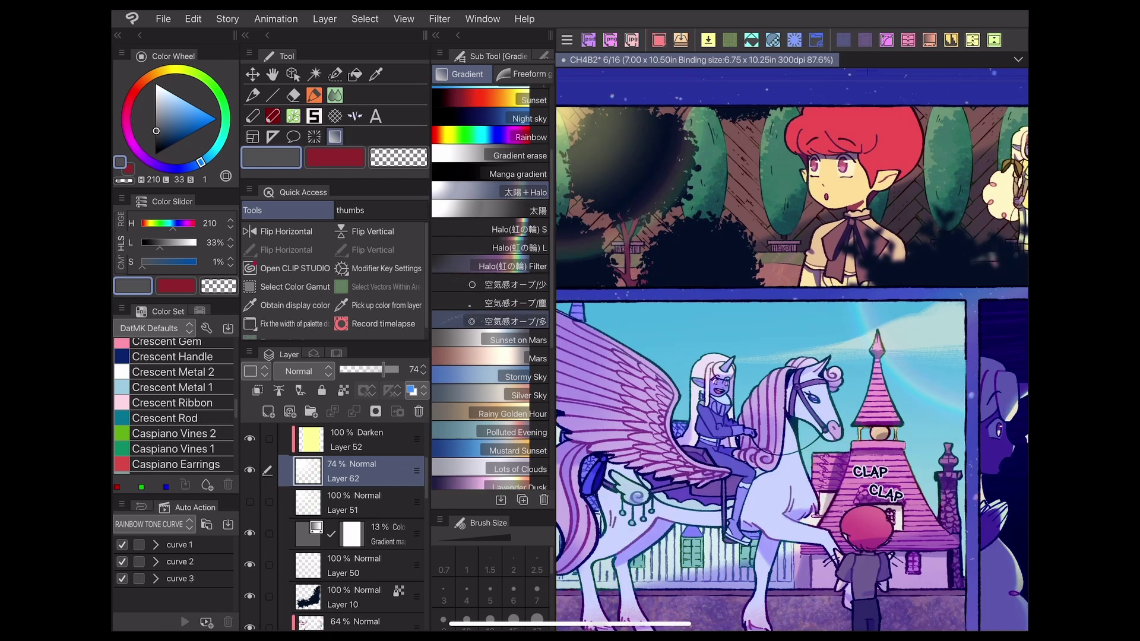
scroll(792, 356, "up", 2)
scroll(801, 357, "up", 1)
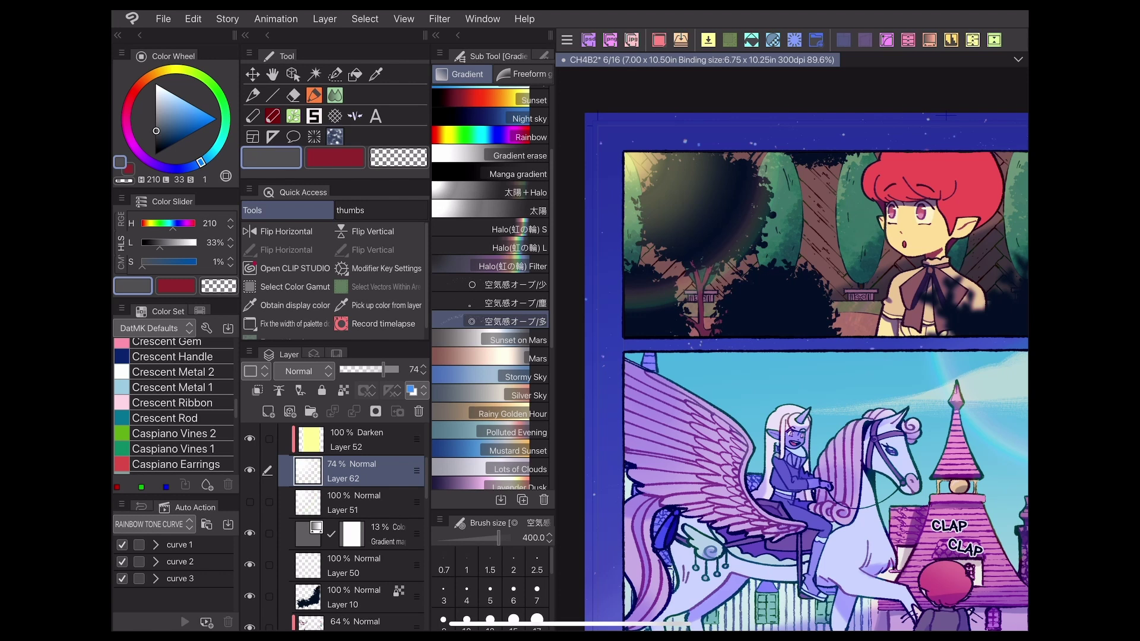
left_click(357, 440)
scroll(801, 374, "down", 3)
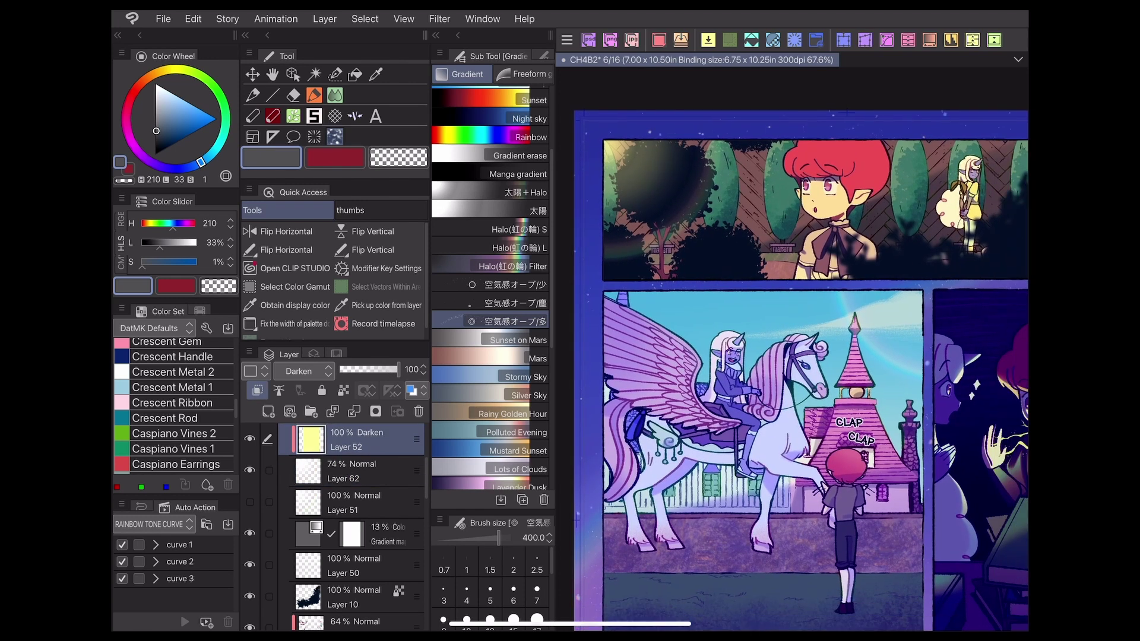
Open the Material [Download] palette from the Window > Material menu.
left_click(482, 18)
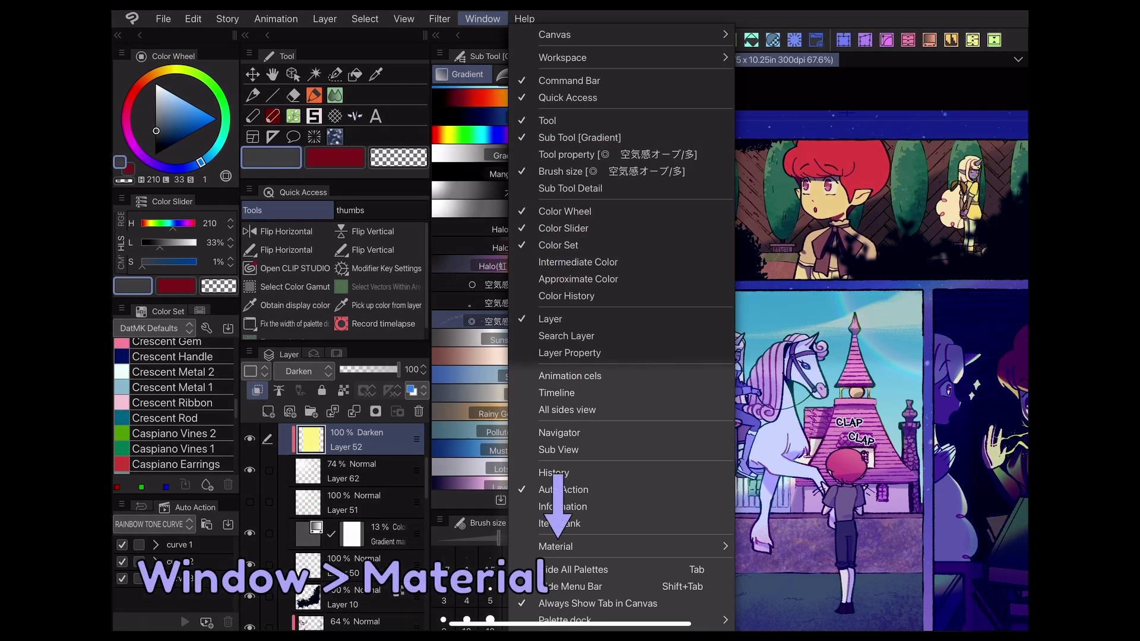
left_click(556, 545)
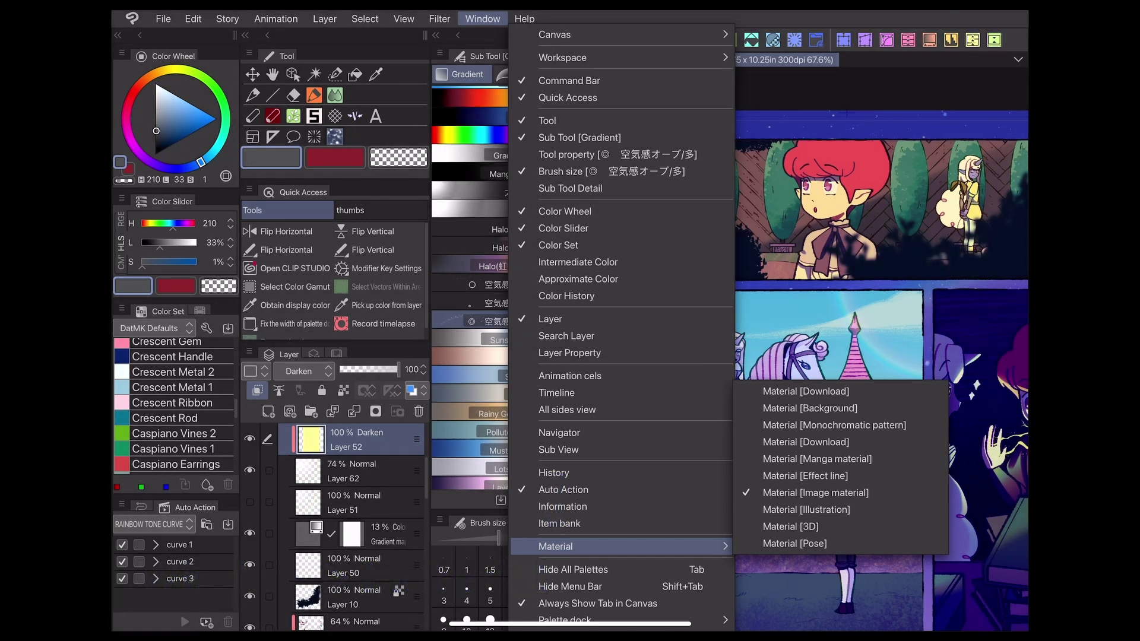
left_click(805, 391)
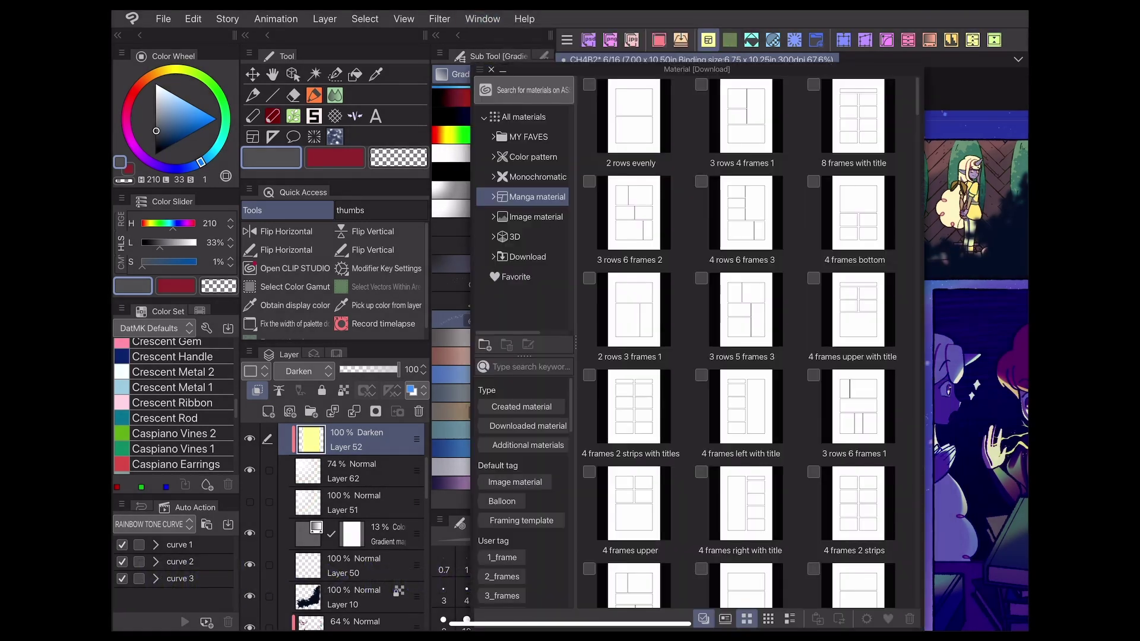
Browse to Monochromatic > Pattern > Clothes pattern and drag a pattern onto the page.
left_click(536, 177)
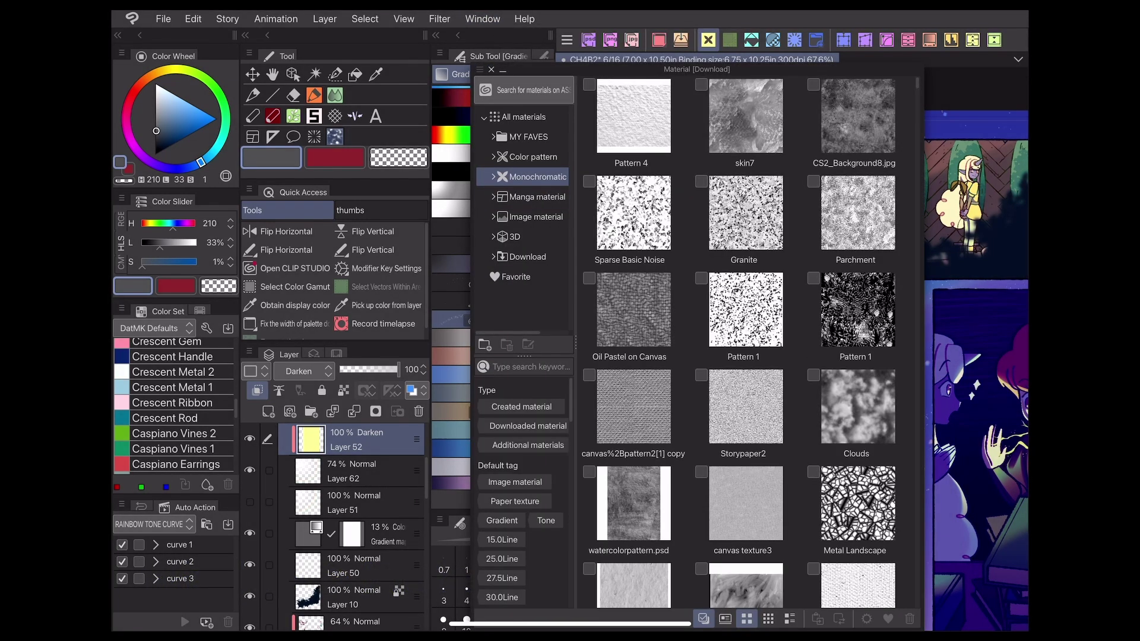
left_click(532, 156)
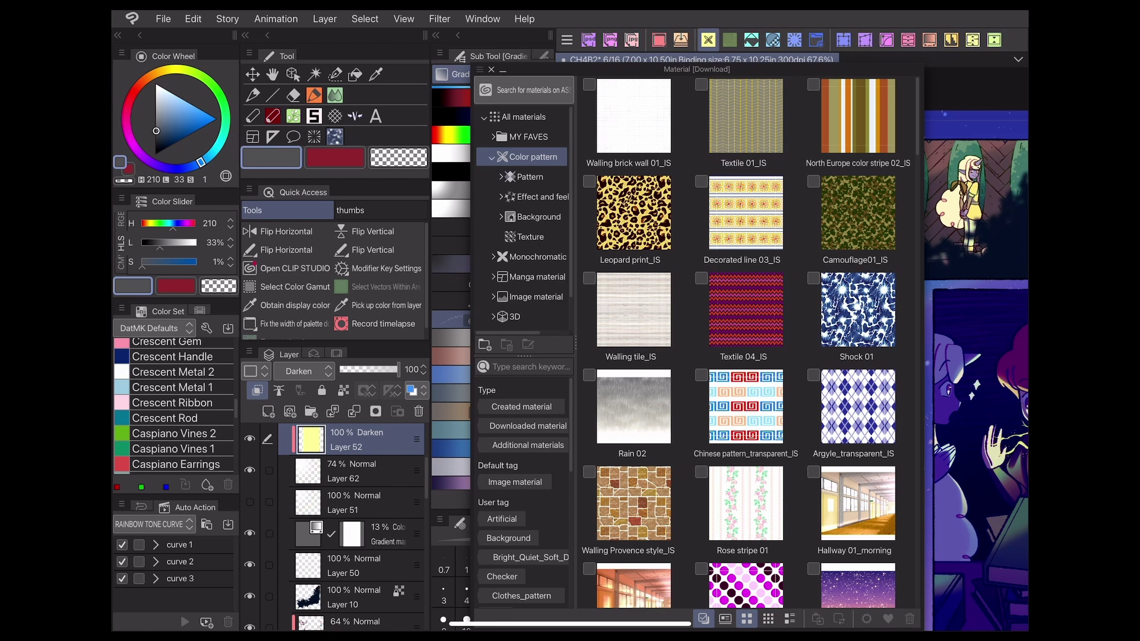
left_click(491, 156)
left_click(537, 176)
left_click(500, 190)
left_click(545, 210)
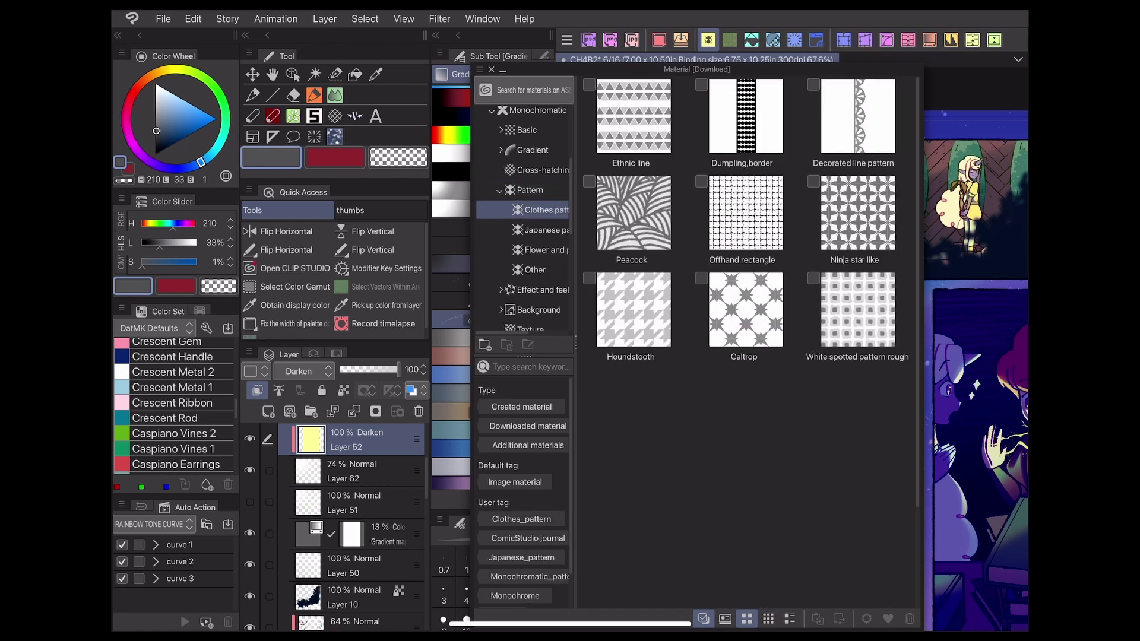
mouse_move(745, 214)
left_mouse_down()
mouse_move(964, 215)
mouse_move(842, 332)
mouse_move(946, 252)
left_mouse_up()
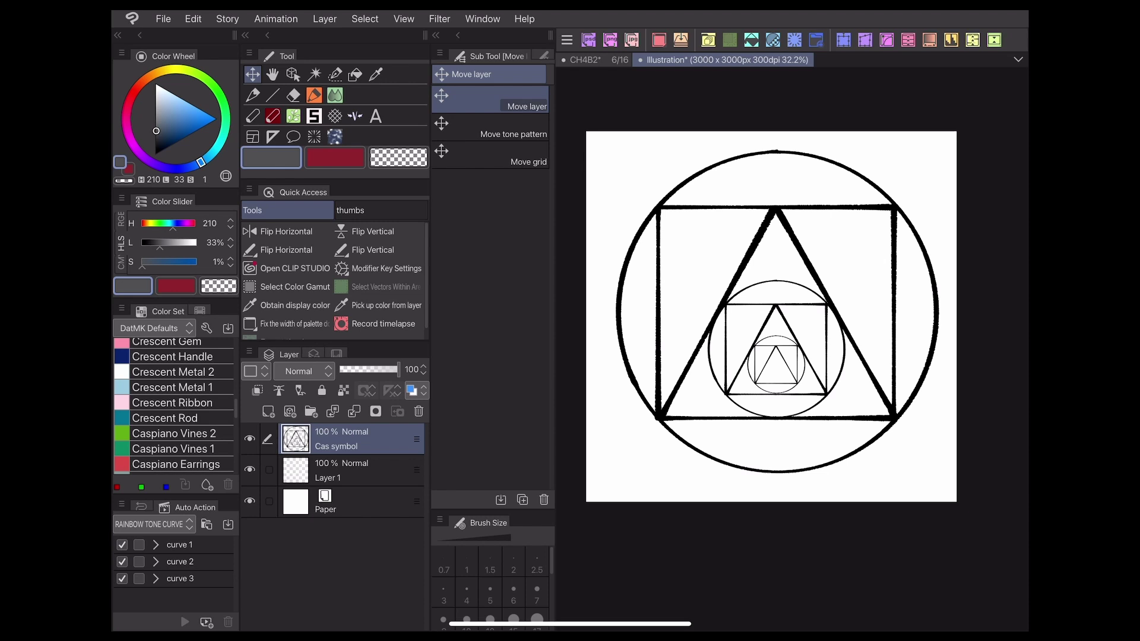
Register the symbol as image material 'Cas symbol asset', scalable and adjusted after pasting.
left_click(192, 18)
left_click(244, 325)
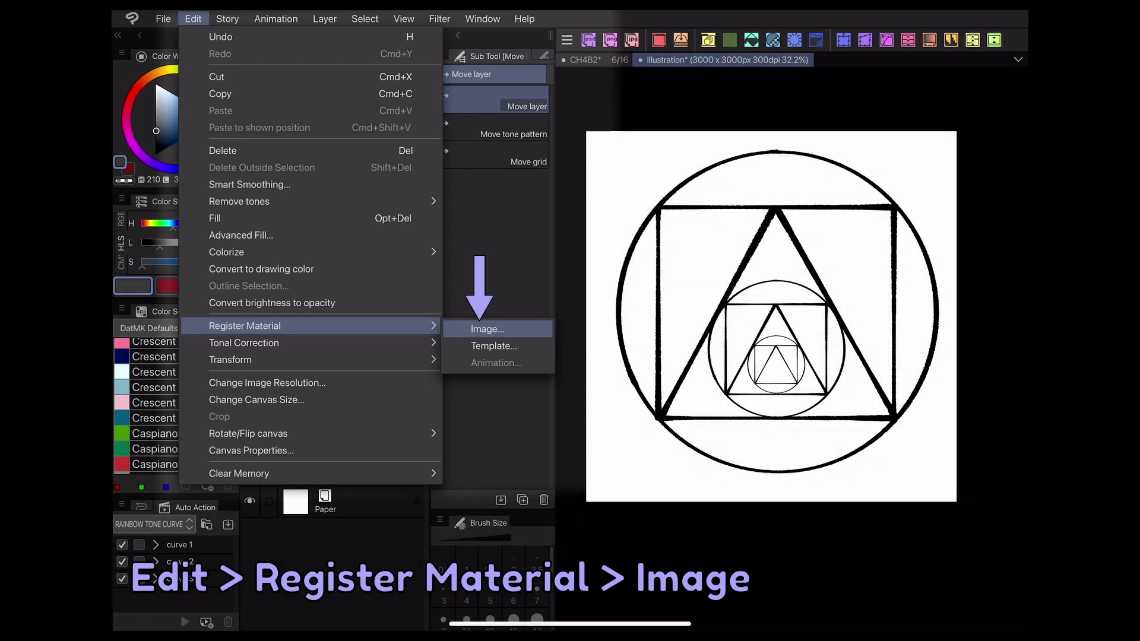
left_click(487, 329)
type("Cas symbol")
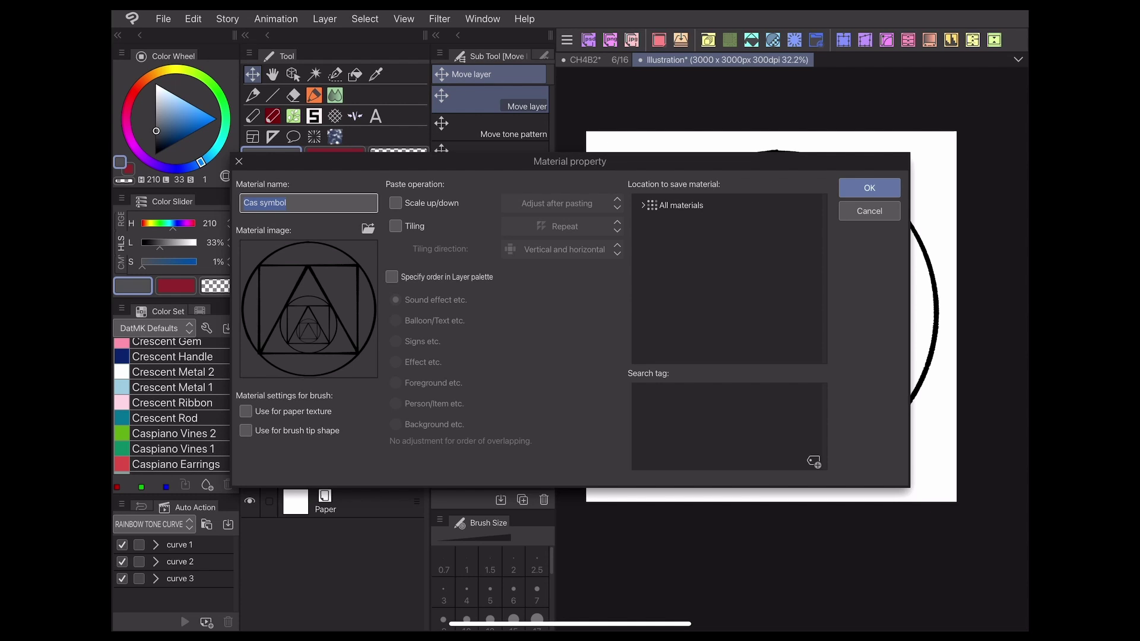
type("asset")
key("Return")
left_click(395, 203)
left_click(562, 203)
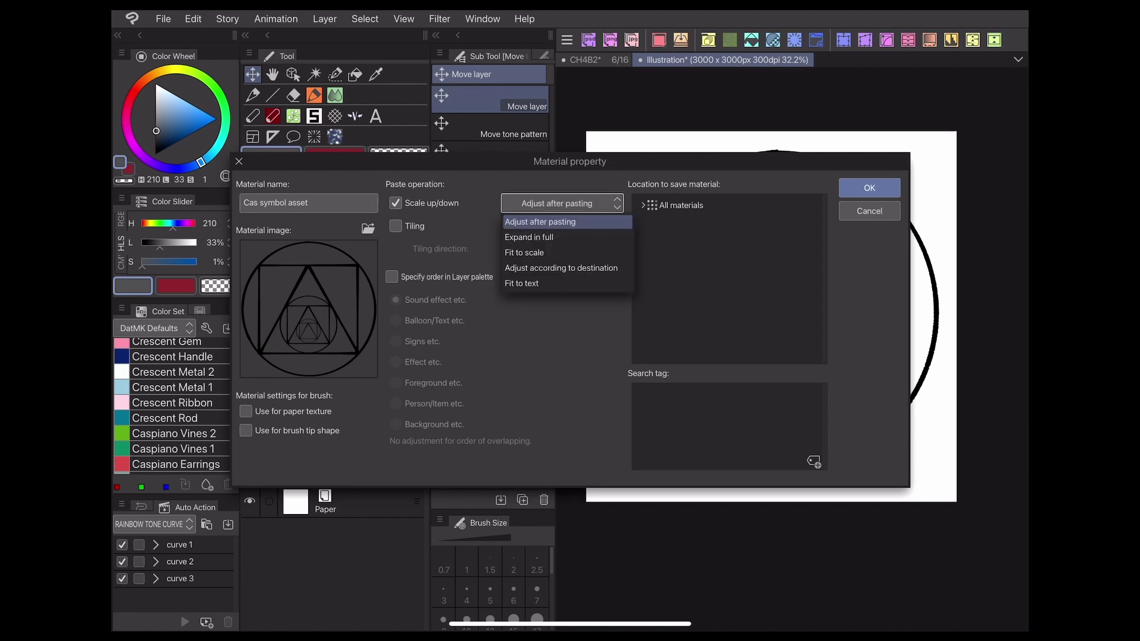
left_click(539, 221)
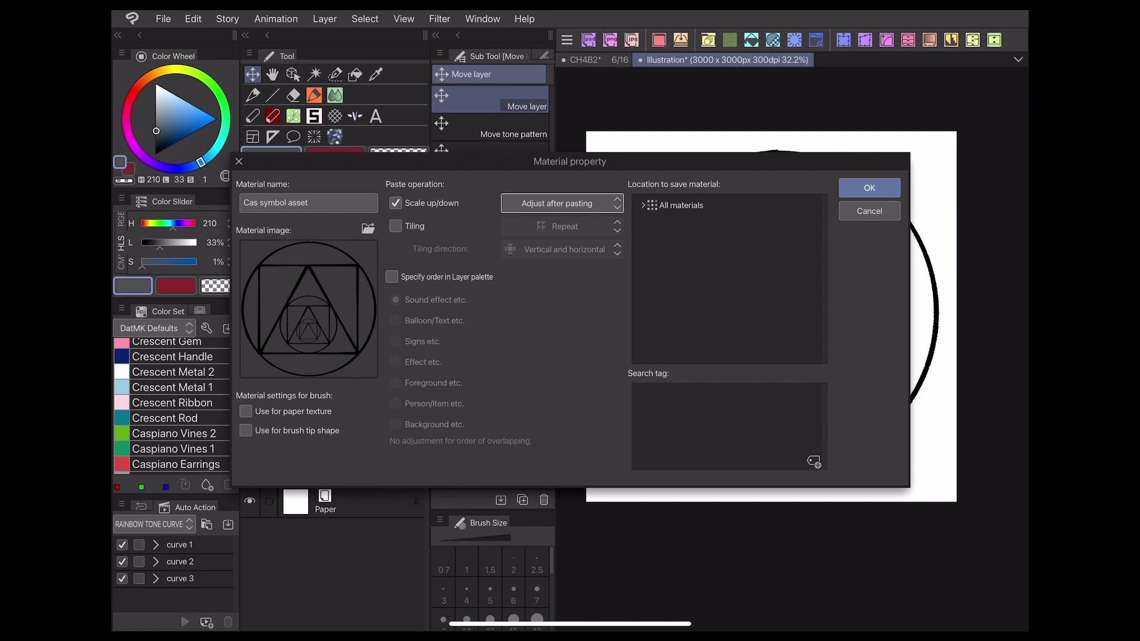
Save it to MY FAVES with search tags VP and comic asset.
left_click(643, 206)
left_click(727, 225)
left_click(709, 398)
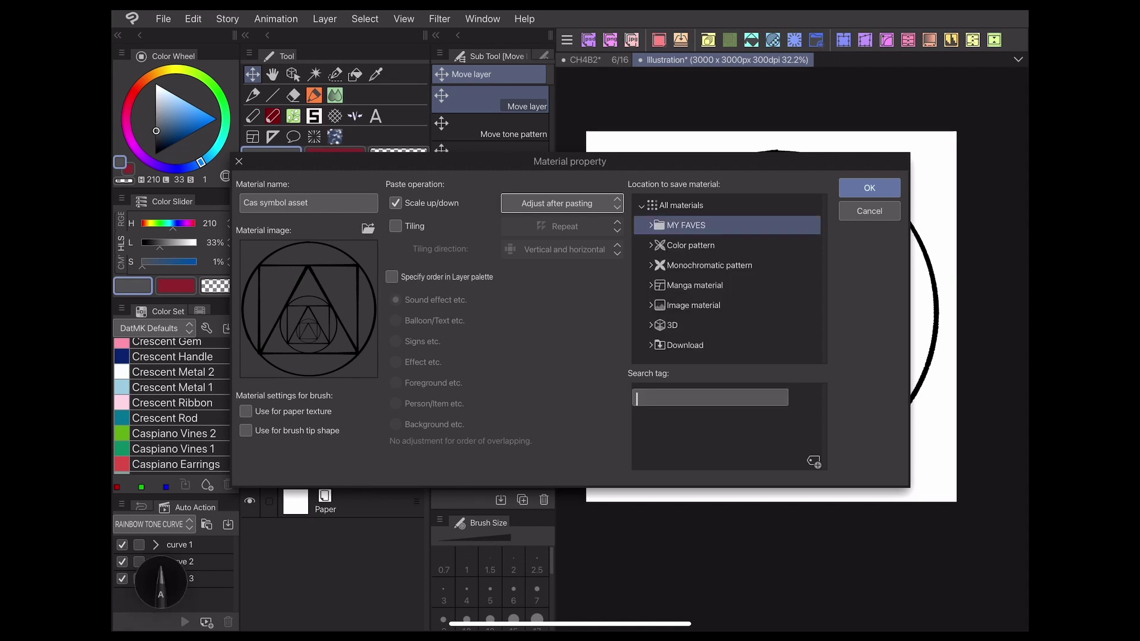
type("VP")
key("Return")
left_click(710, 412)
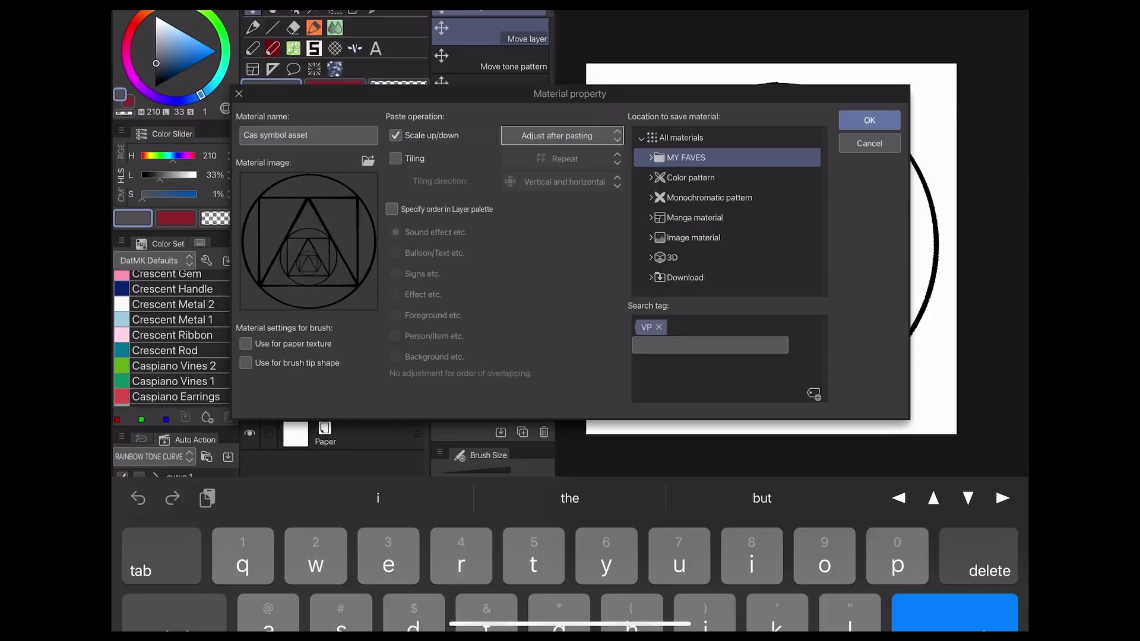
type("comic asset")
key("Return")
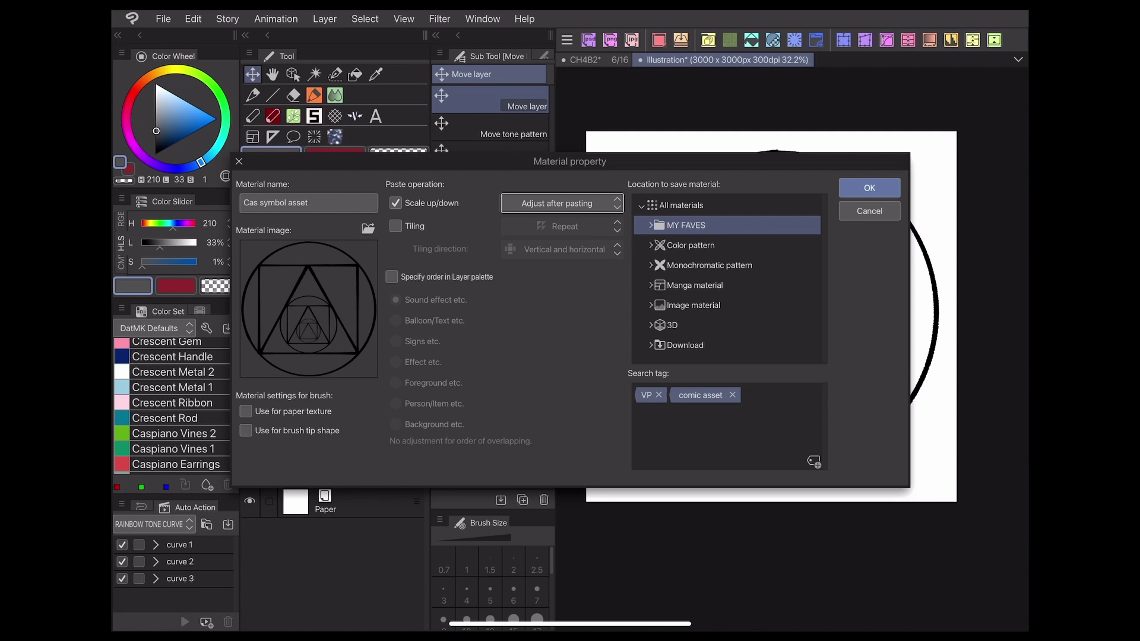
left_click(869, 187)
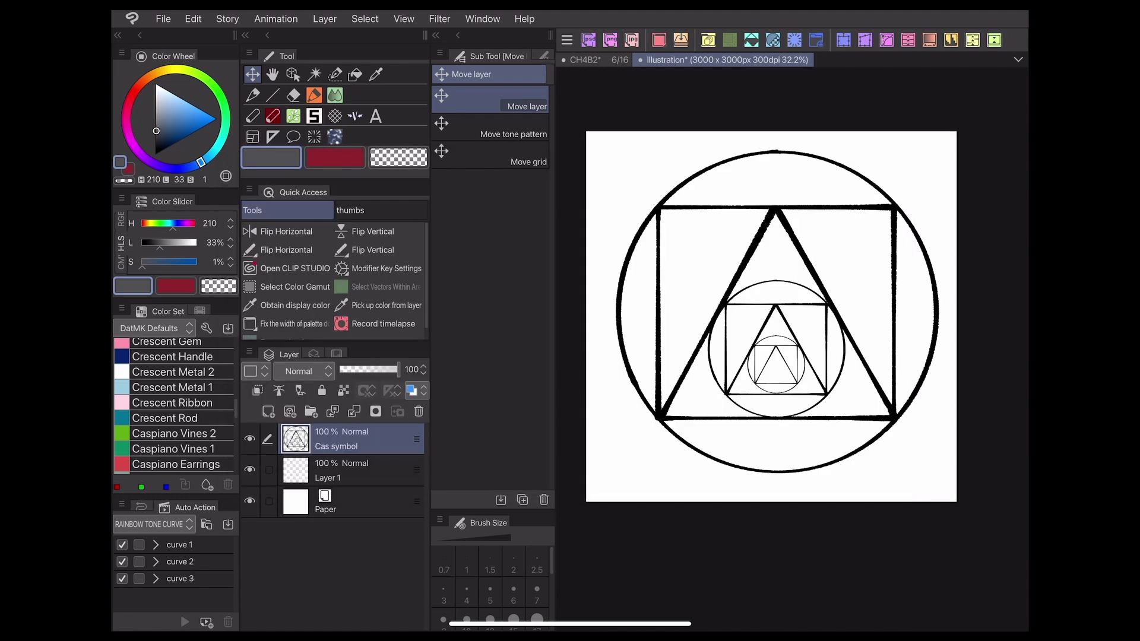
Drag the Cas symbol asset onto the canvas and fit it to the canvas.
left_click(708, 40)
mouse_move(494, 198)
left_mouse_down()
mouse_move(865, 271)
mouse_move(763, 322)
left_mouse_up()
mouse_move(967, 532)
left_mouse_down()
mouse_move(763, 323)
mouse_move(970, 450)
left_mouse_up()
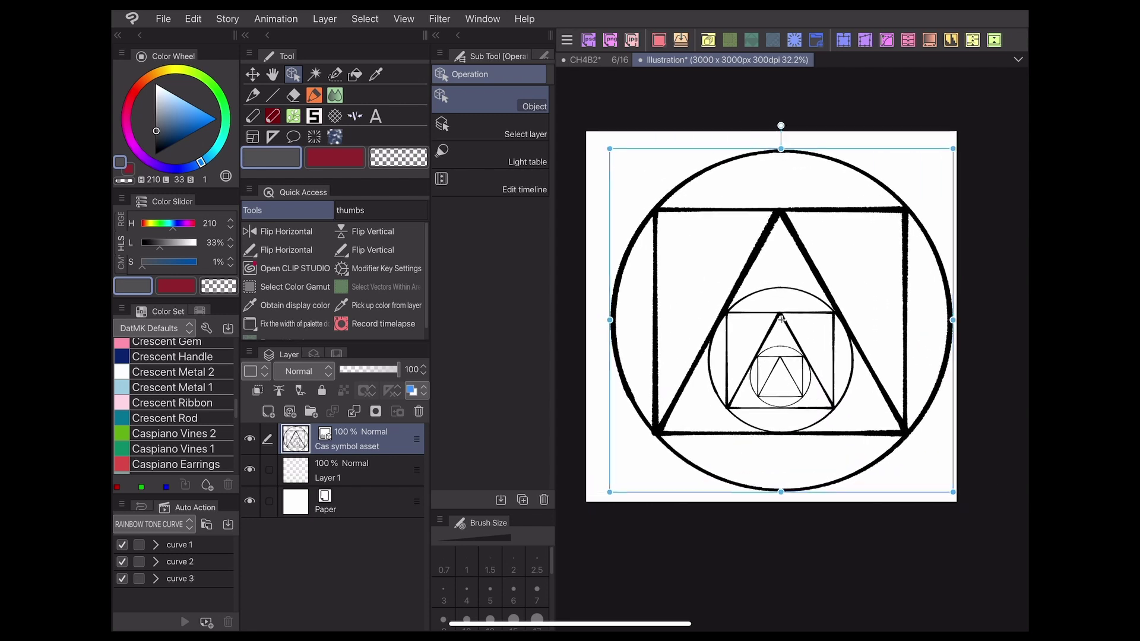
left_click(525, 320)
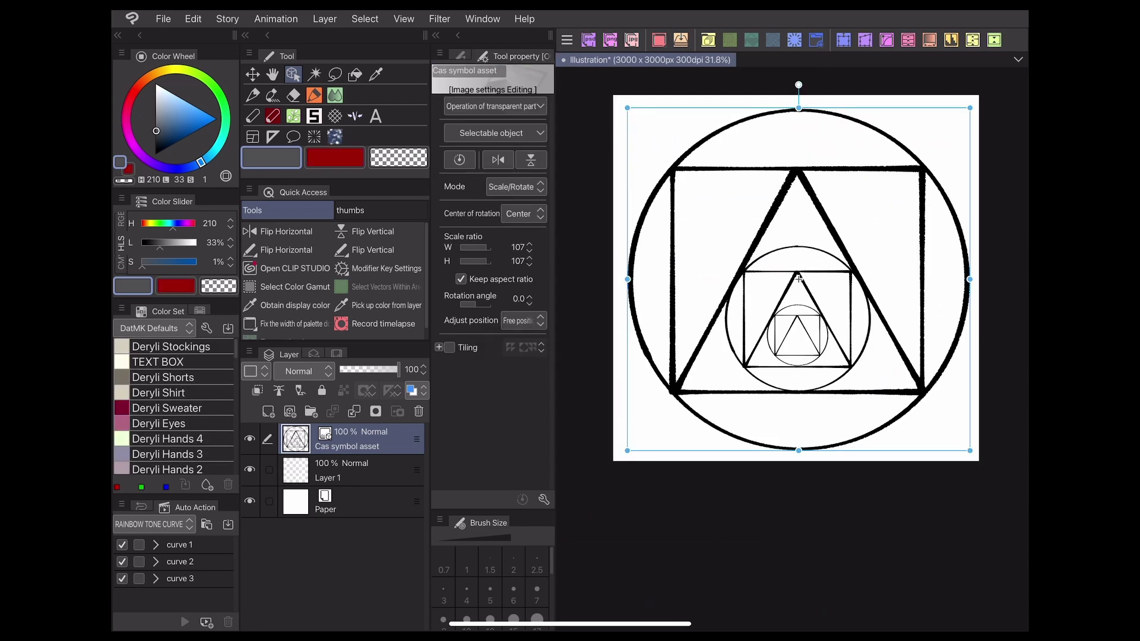
left_click(504, 338)
Resize and tilt the symbol, trying tiling before switching it back off.
left_click_drag(613, 278, 621, 310)
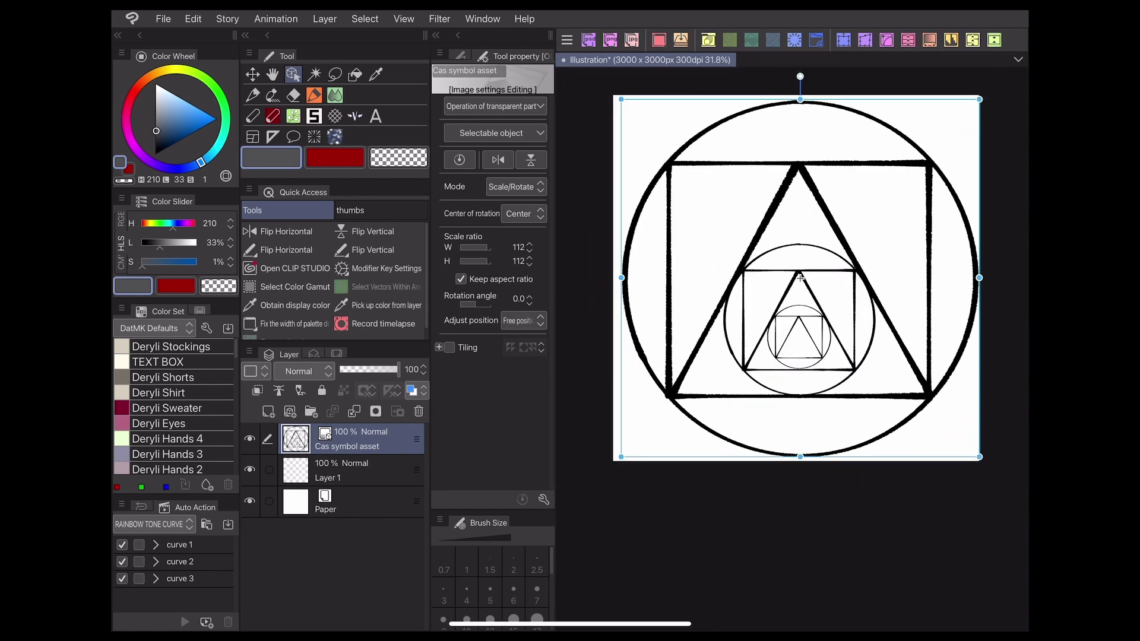
left_click(449, 348)
mouse_move(802, 247)
left_mouse_down()
mouse_move(886, 255)
mouse_move(776, 186)
left_mouse_up()
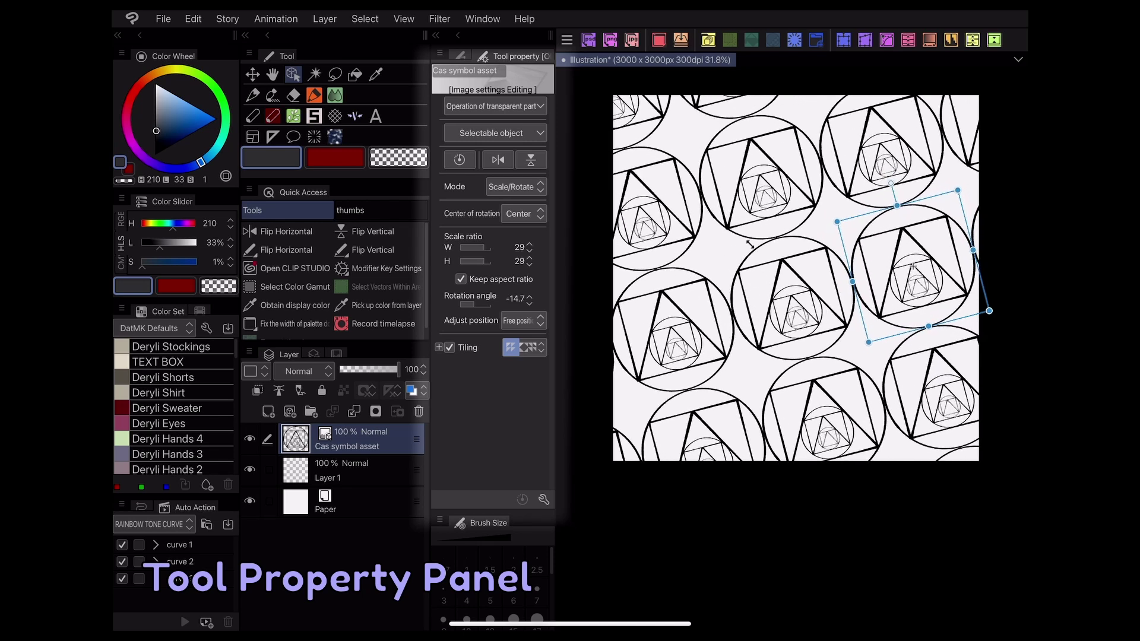
left_click(449, 348)
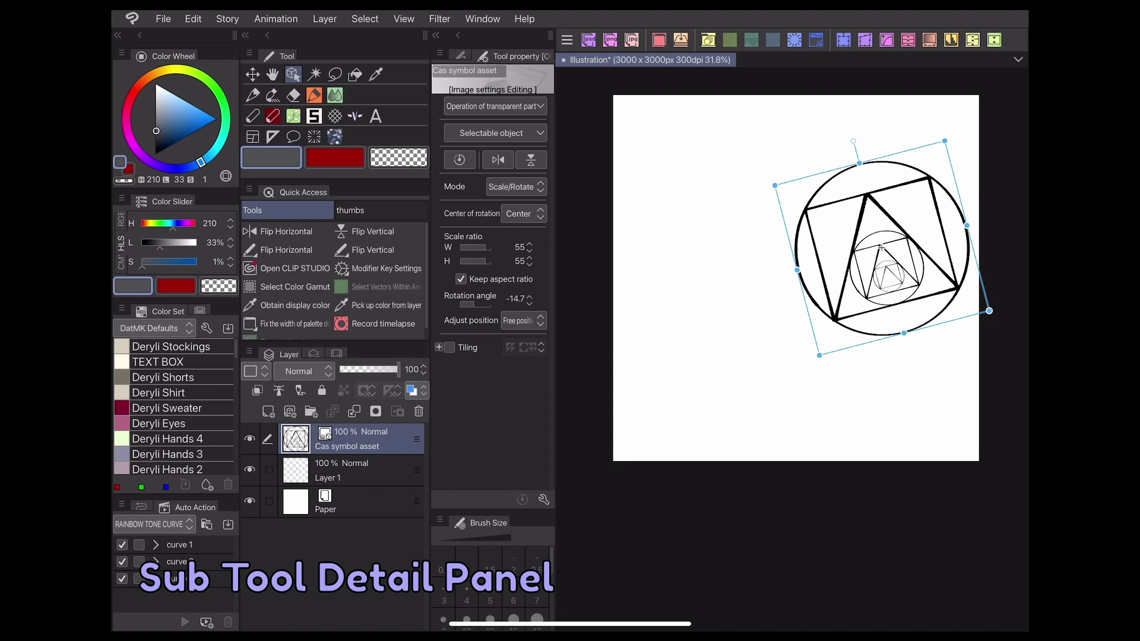
Open the image material's transformation settings in Sub Tool Detail and adjust its scale.
left_click(543, 500)
left_click(465, 213)
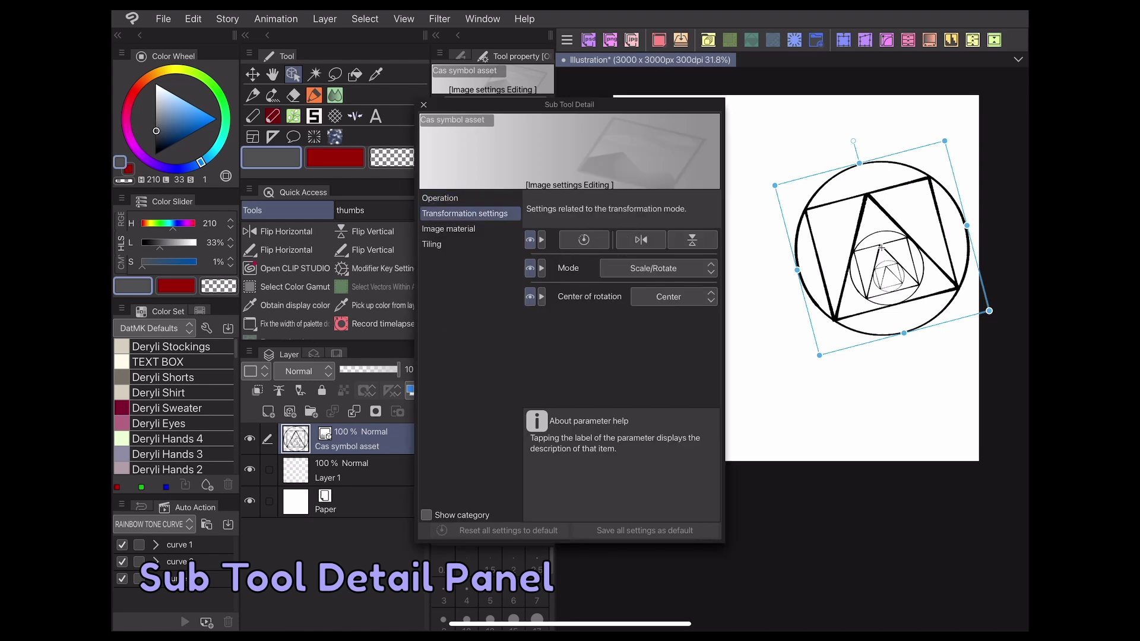
left_click(448, 229)
left_click(623, 247)
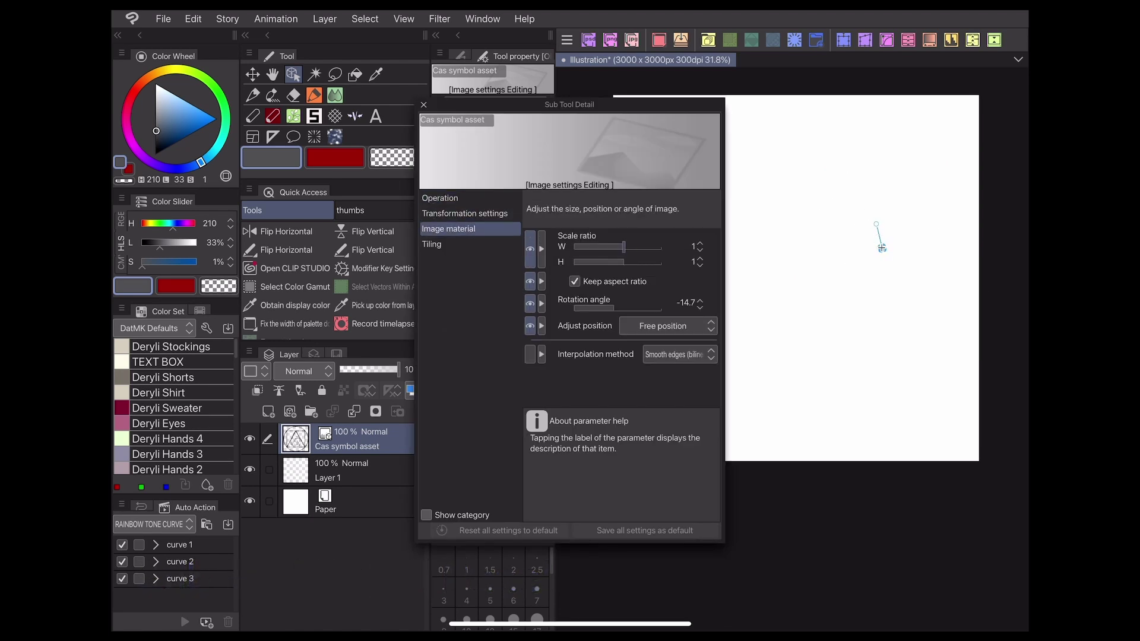
Enlarge the symbol, rasterize its layer, then take the Pen and transform it.
left_click_drag(881, 247, 984, 286)
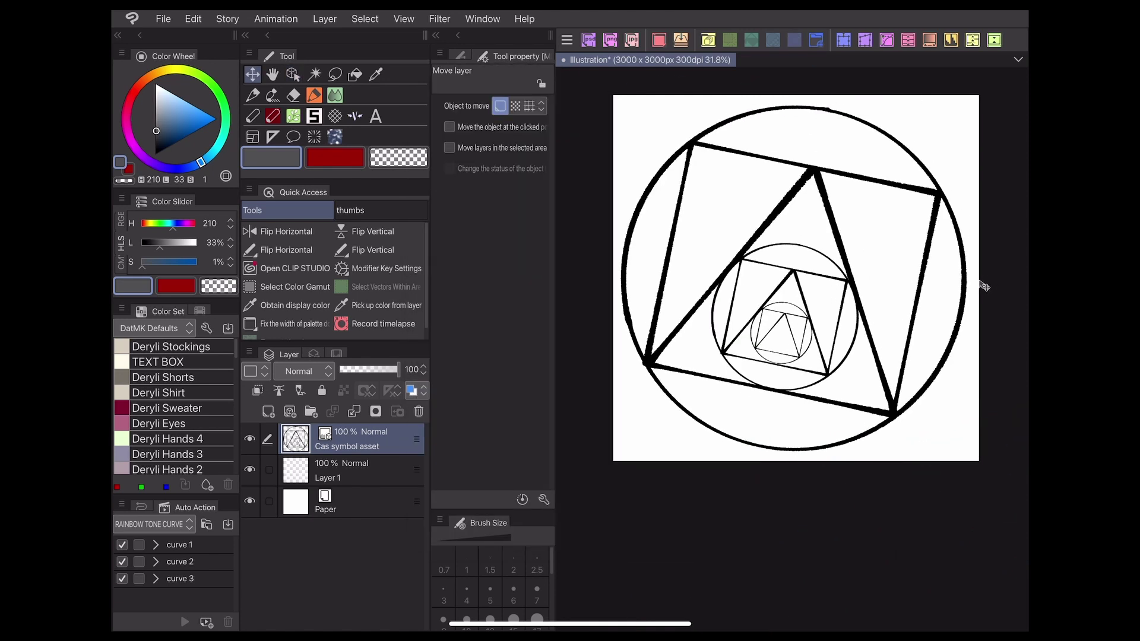
right_click(377, 446)
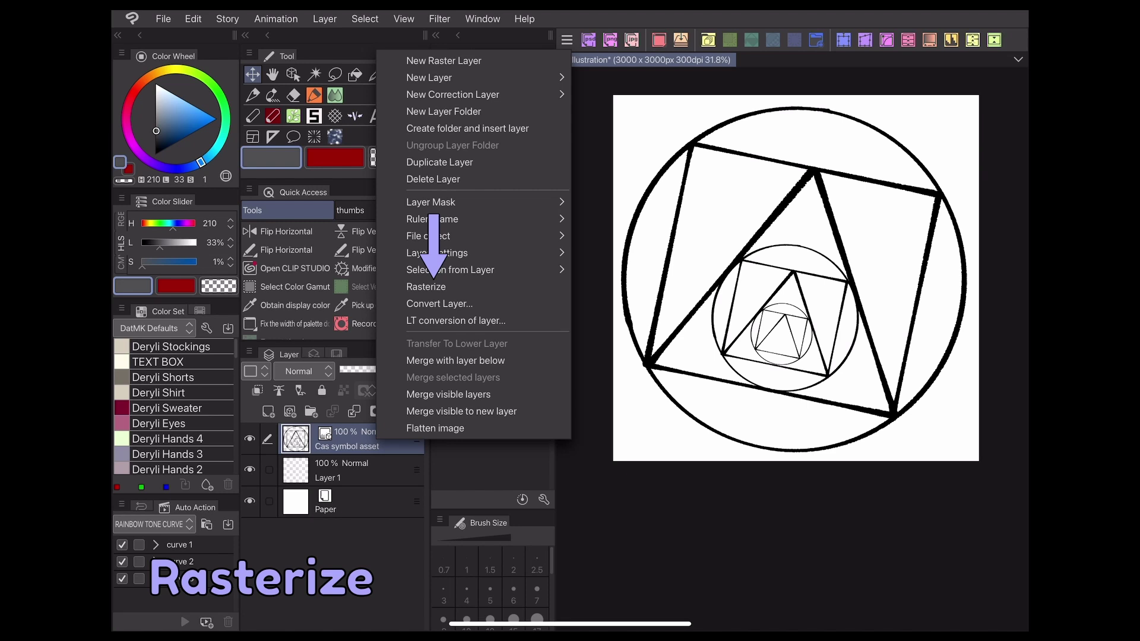
left_click(426, 285)
key("p")
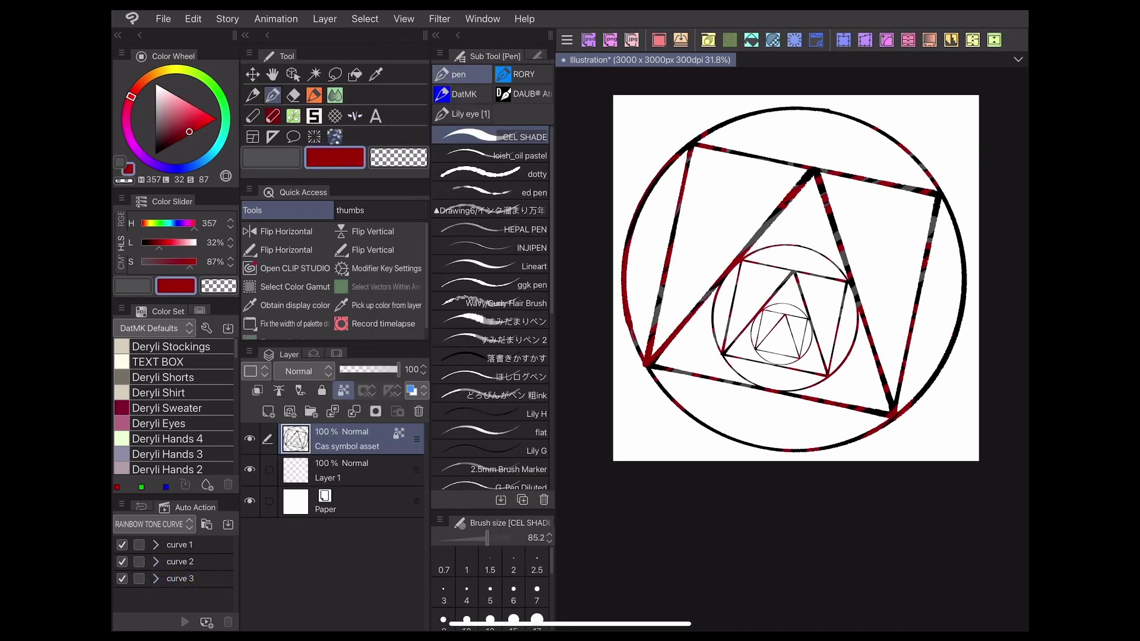
key("ctrl+t")
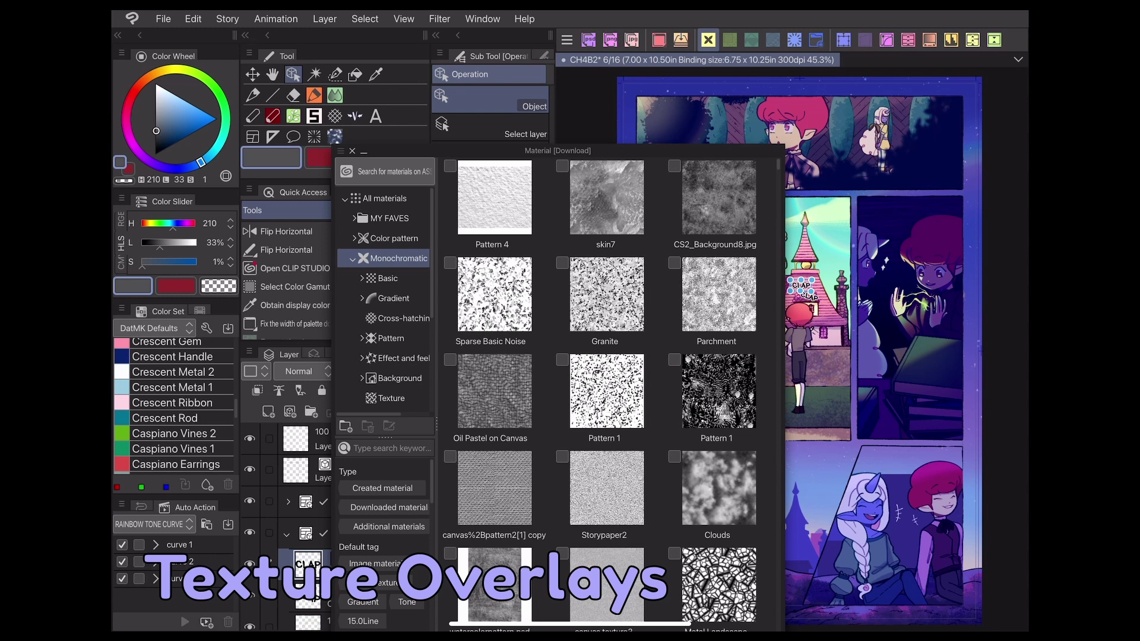
Drag the 40% 40/0 Noise Monochrome tone from Monochromatic > Basic onto the right panel.
left_click(354, 258)
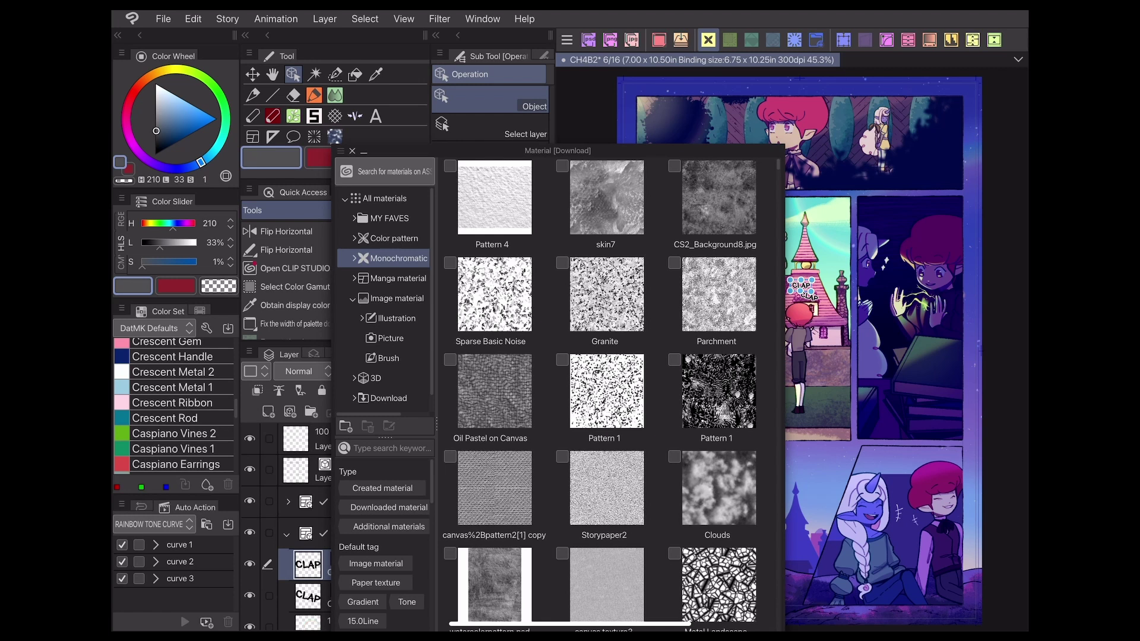
key("Right")
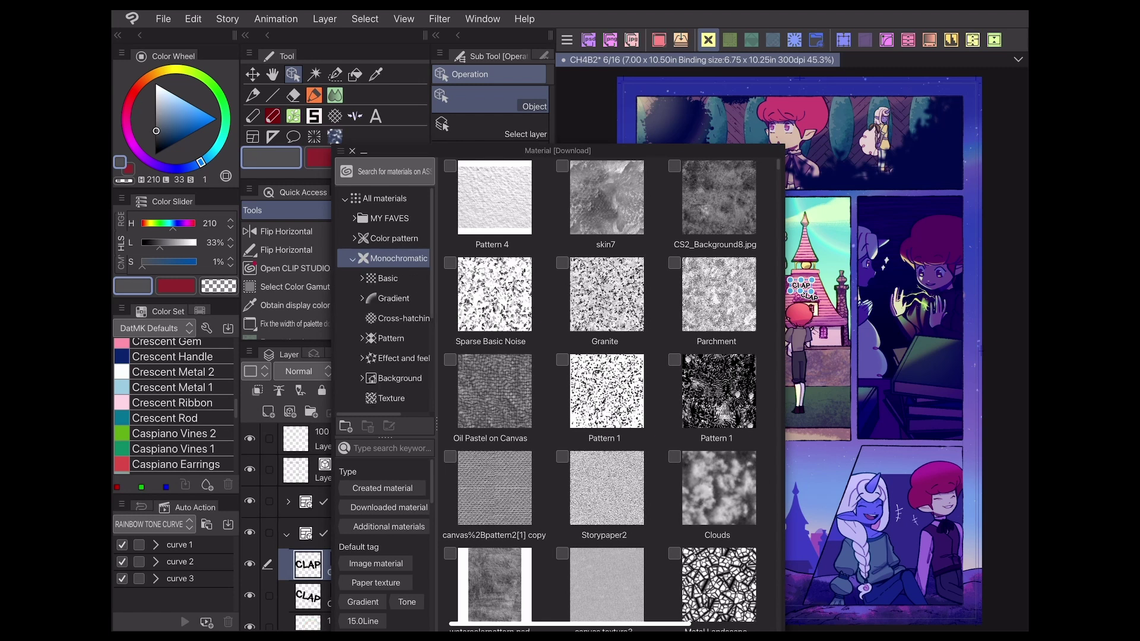
key("Down")
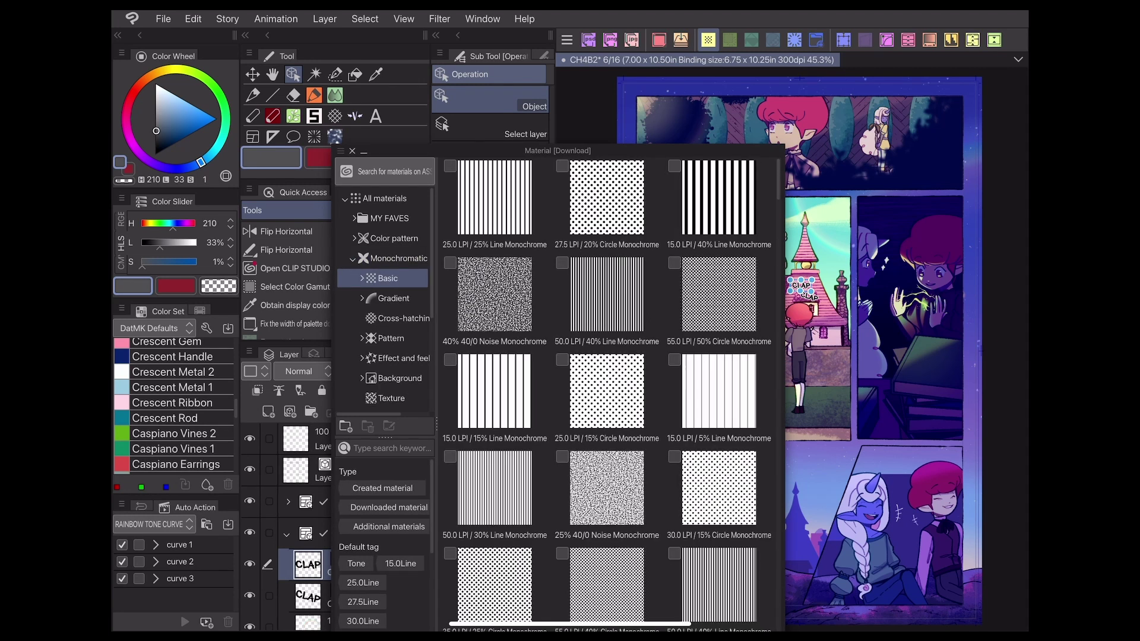
left_click_drag(494, 294, 908, 311)
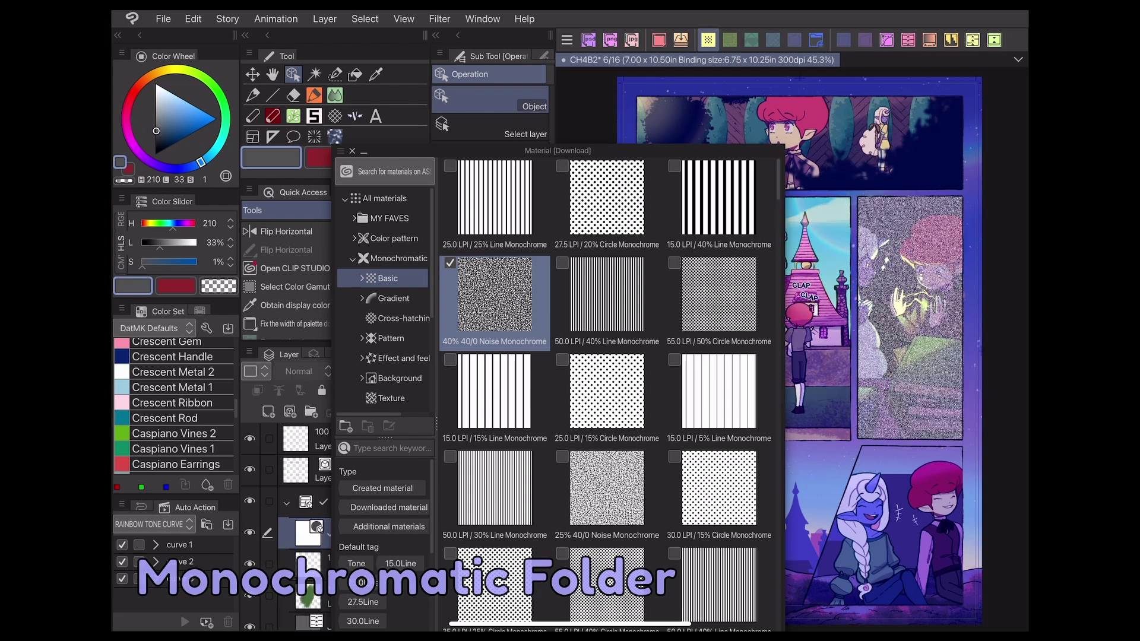
left_click(351, 151)
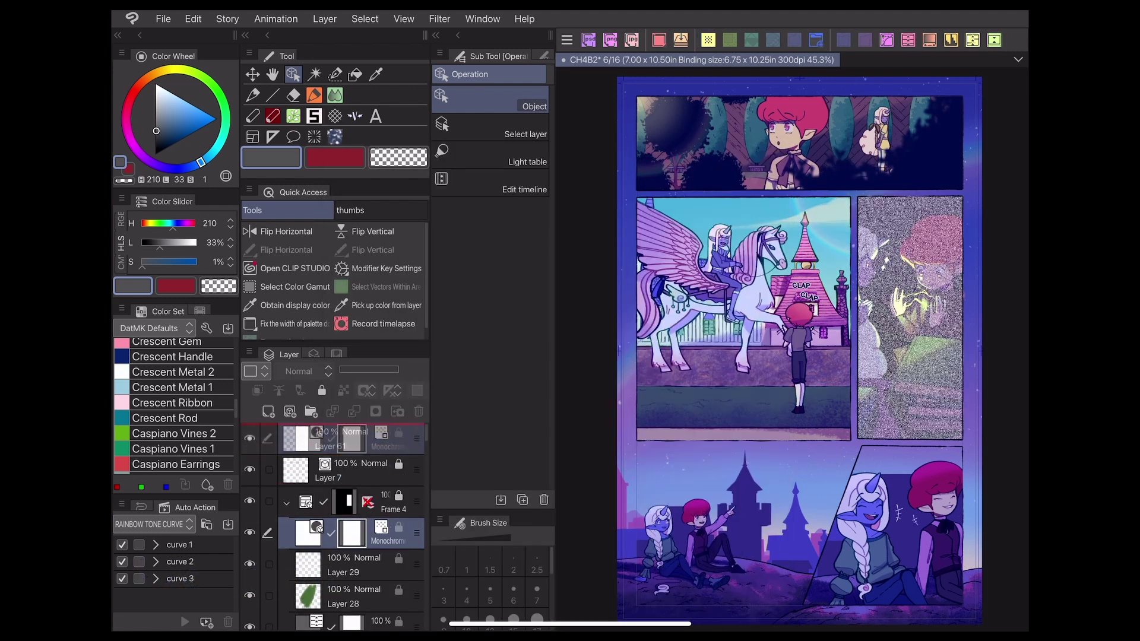
Move the noise tone layer to the top, set it to Overlay, and lower opacity to 19%.
left_click_drag(351, 533, 351, 435)
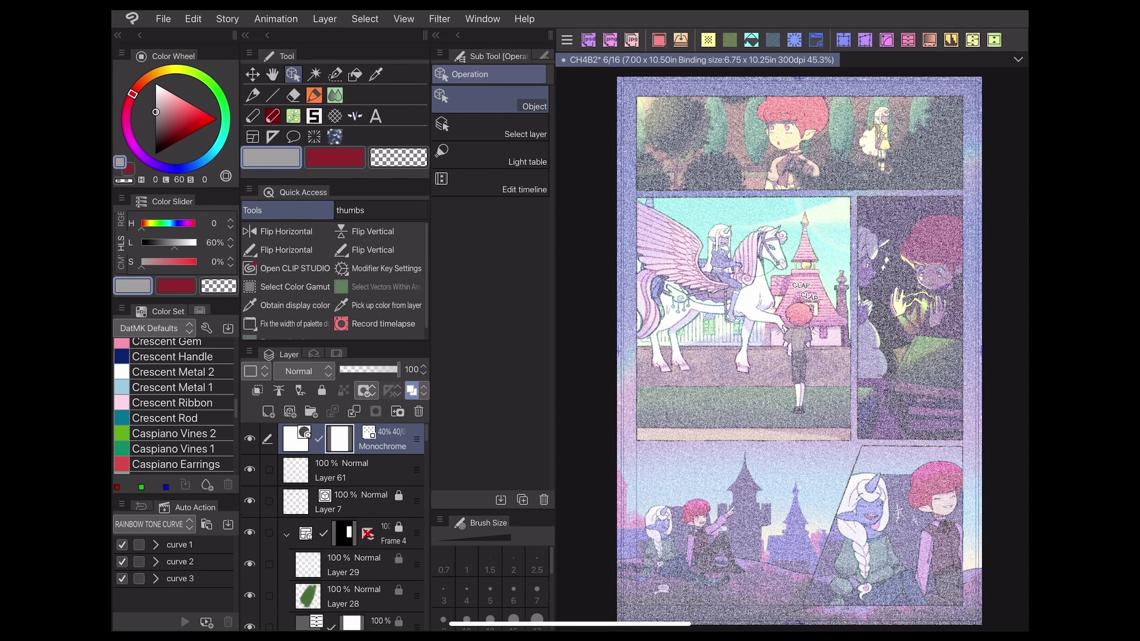
left_click(314, 354)
left_click(411, 391)
scroll(784, 343, "down", 1)
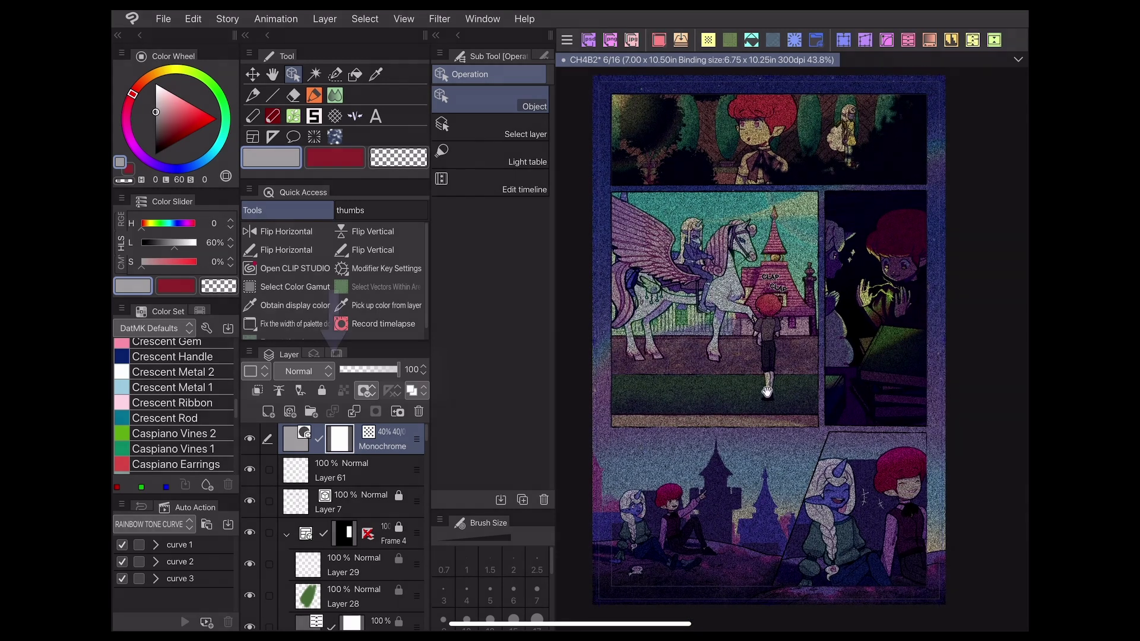
left_click(298, 370)
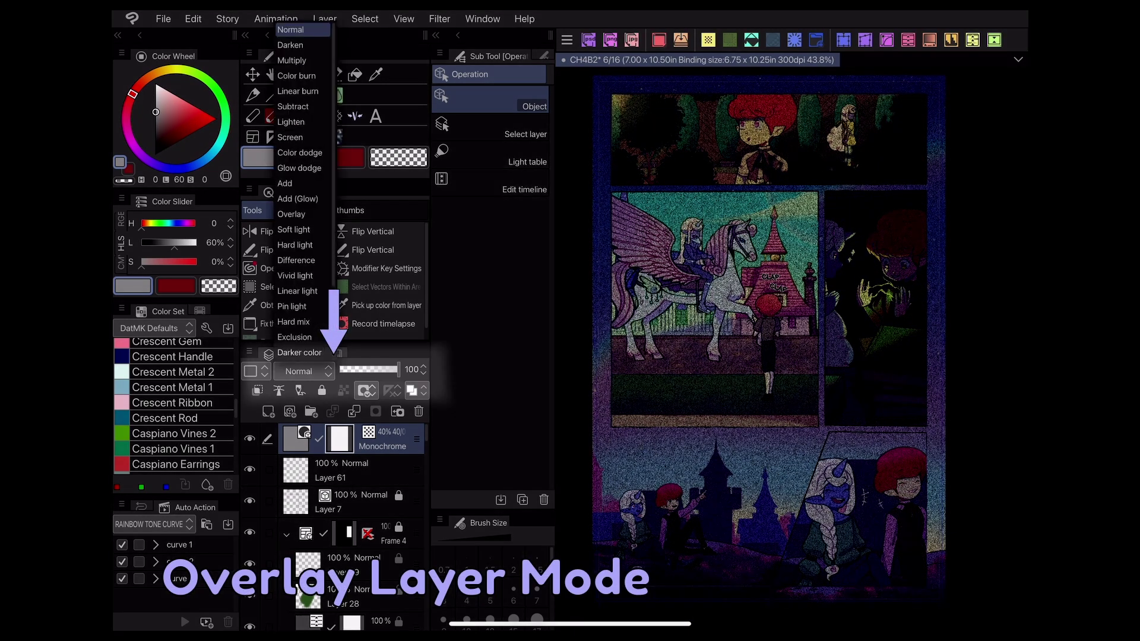
left_click(294, 262)
left_click_drag(397, 369, 349, 369)
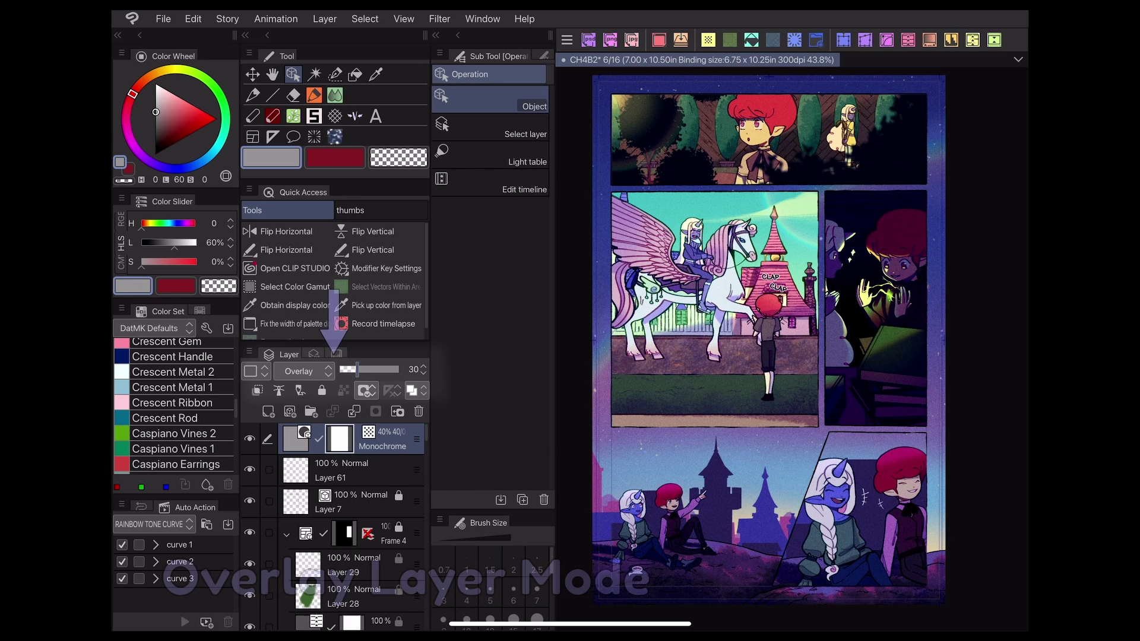
scroll(767, 342, "up", 5)
scroll(846, 384, "up", 2)
scroll(846, 383, "up", 2)
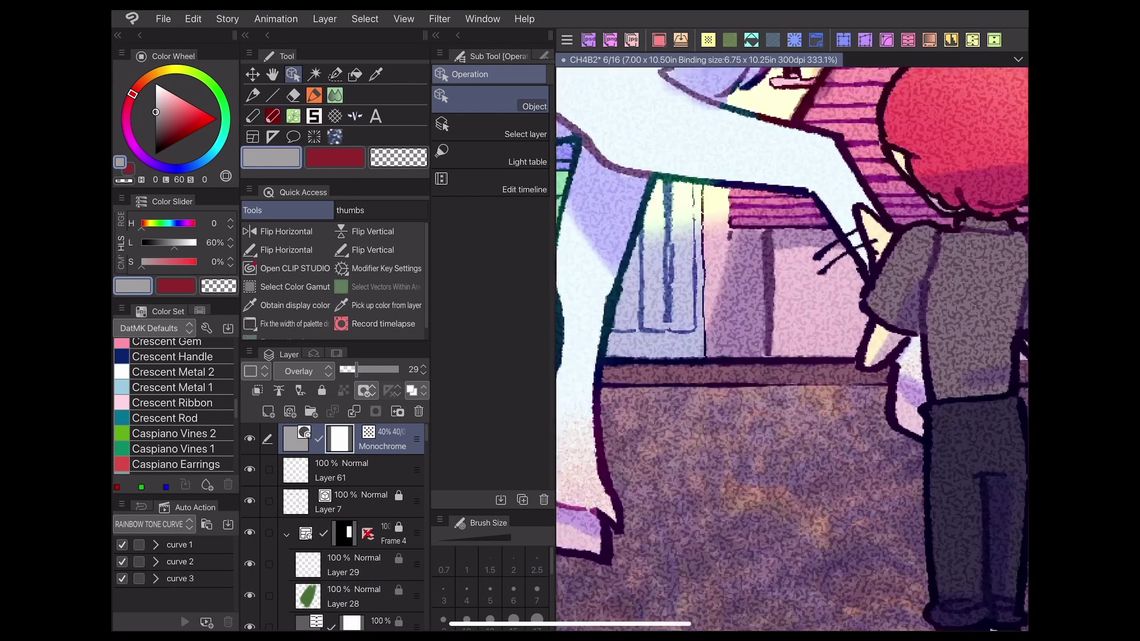
scroll(846, 383, "up", 2)
scroll(846, 383, "up", 2)
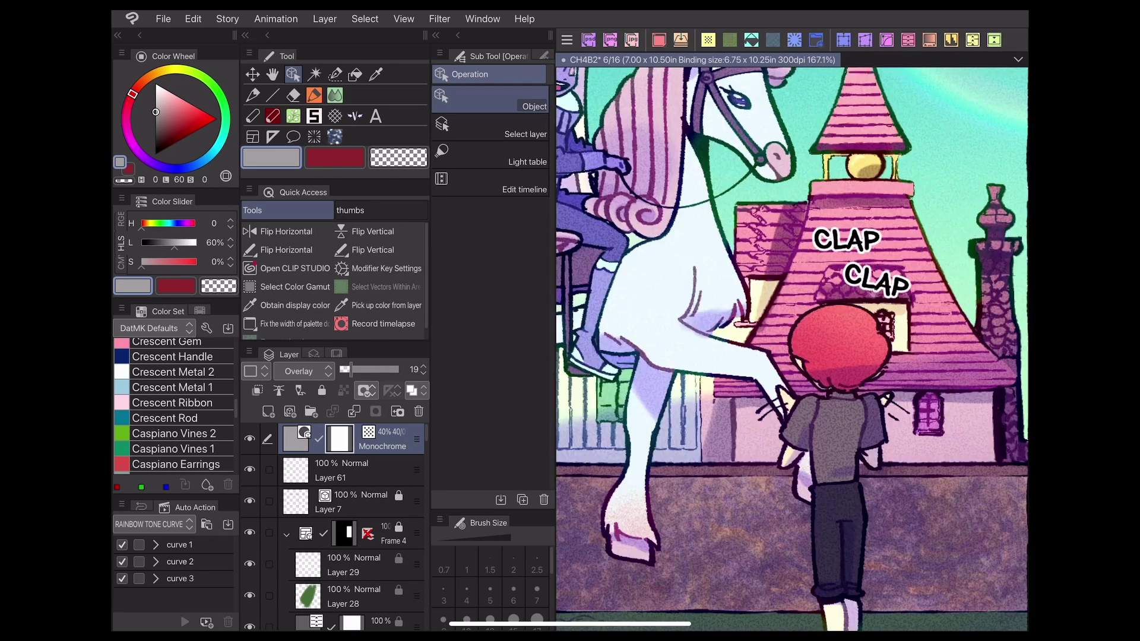
scroll(793, 348, "down", 3)
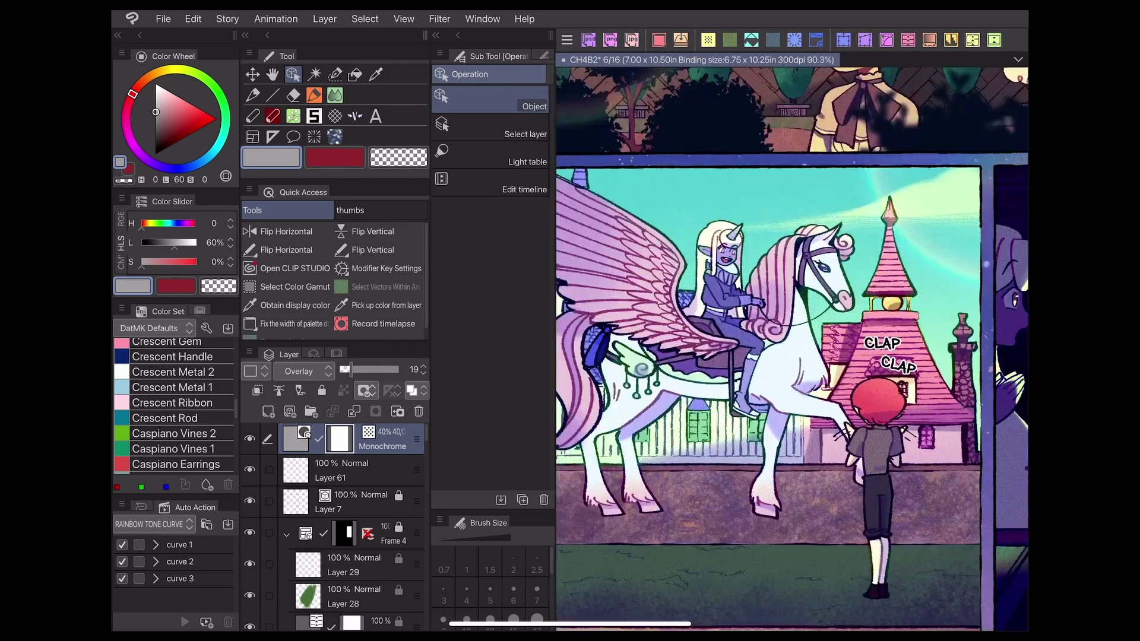
scroll(793, 347, "down", 3)
scroll(793, 347, "down", 3)
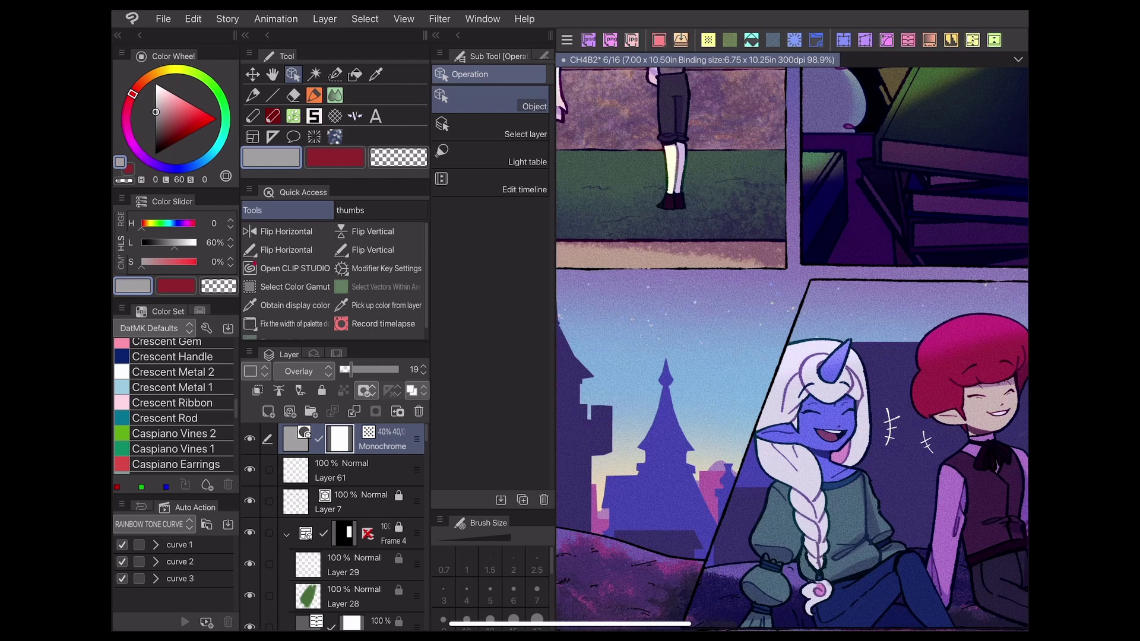
scroll(828, 356, "up", 1)
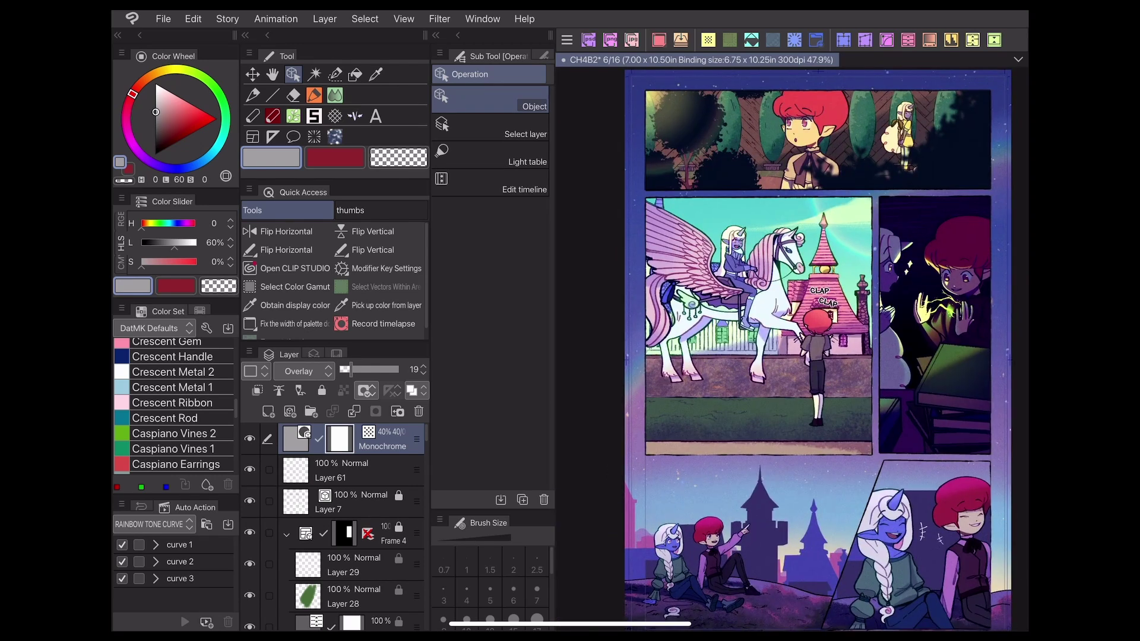
left_click_drag(818, 356, 743, 299)
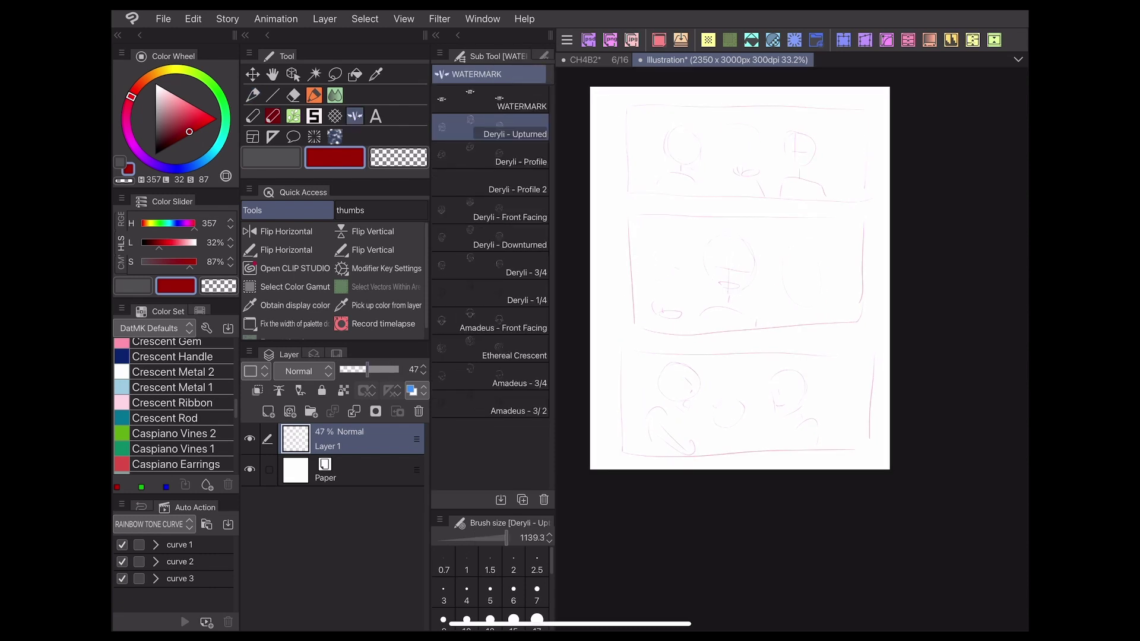
Fade Layer 1, add Layer 2, and stamp and resize a small head in the top panel.
left_click_drag(399, 370, 362, 368)
left_click(268, 410)
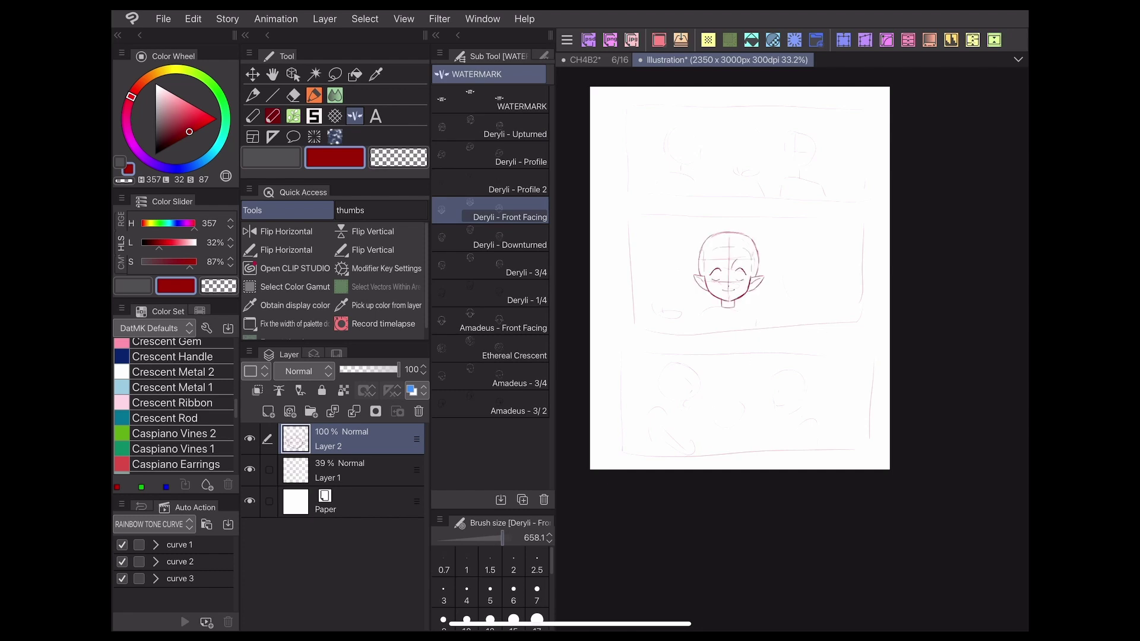
left_click(802, 152)
key("m")
left_click_drag(783, 117, 766, 173)
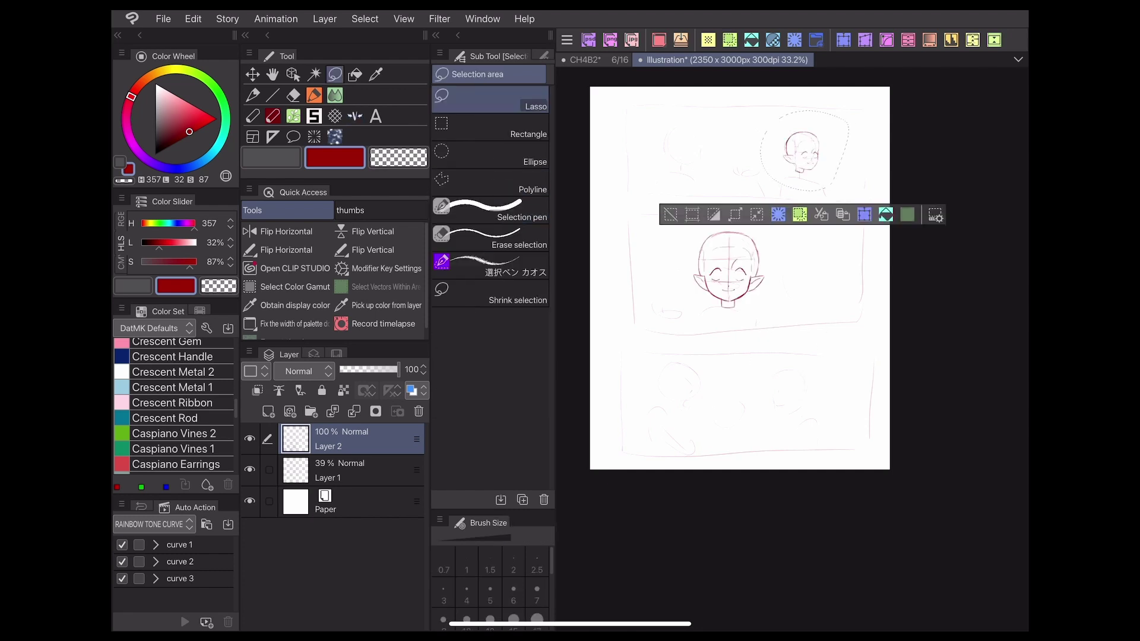
key("ctrl+t")
key("Return")
scroll(753, 267, "up", 2)
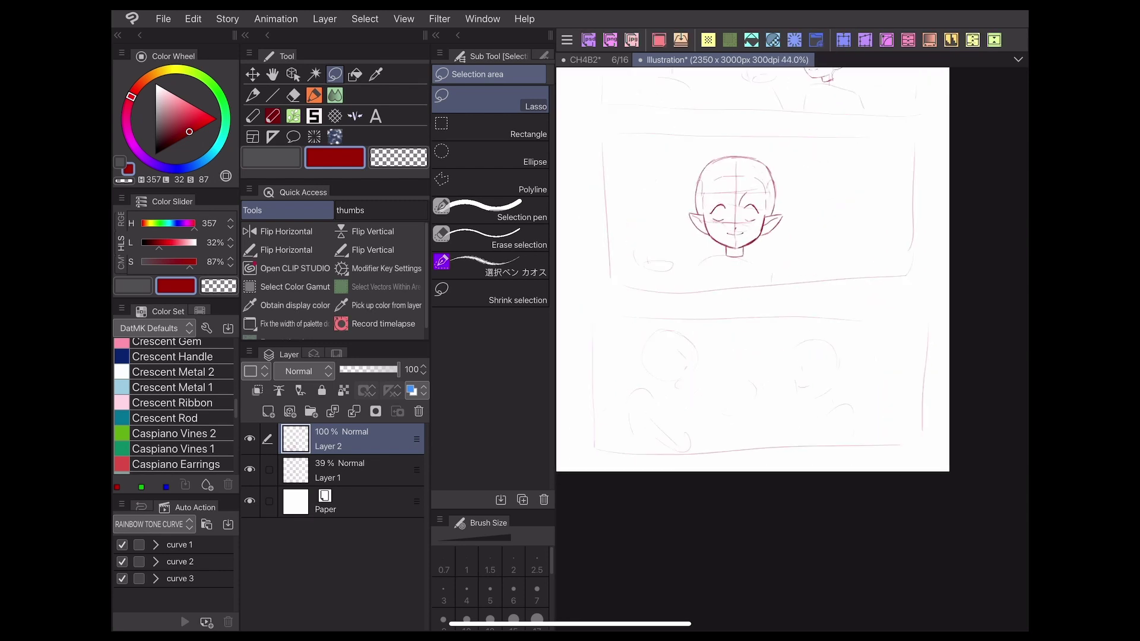
Stamp a profile head in the lower panel, then shrink, rotate and shift it right.
left_click(355, 117)
left_click(490, 157)
left_click(733, 386)
key("ctrl+t")
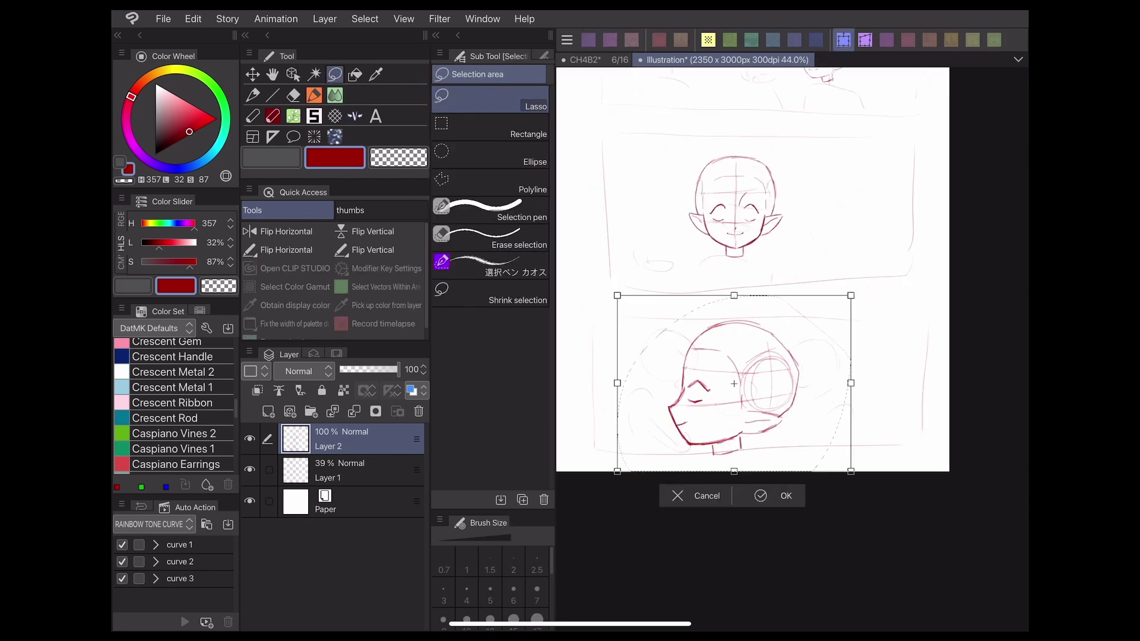
mouse_move(612, 294)
left_mouse_down()
mouse_move(740, 330)
mouse_move(712, 331)
left_mouse_up()
key("Return")
Paste a copy of the head onto a new layer, transform it, then sketch with the pencil.
left_click(193, 19)
left_click(229, 110)
key("ctrl+t")
key("Return")
scroll(753, 268, "down", 3)
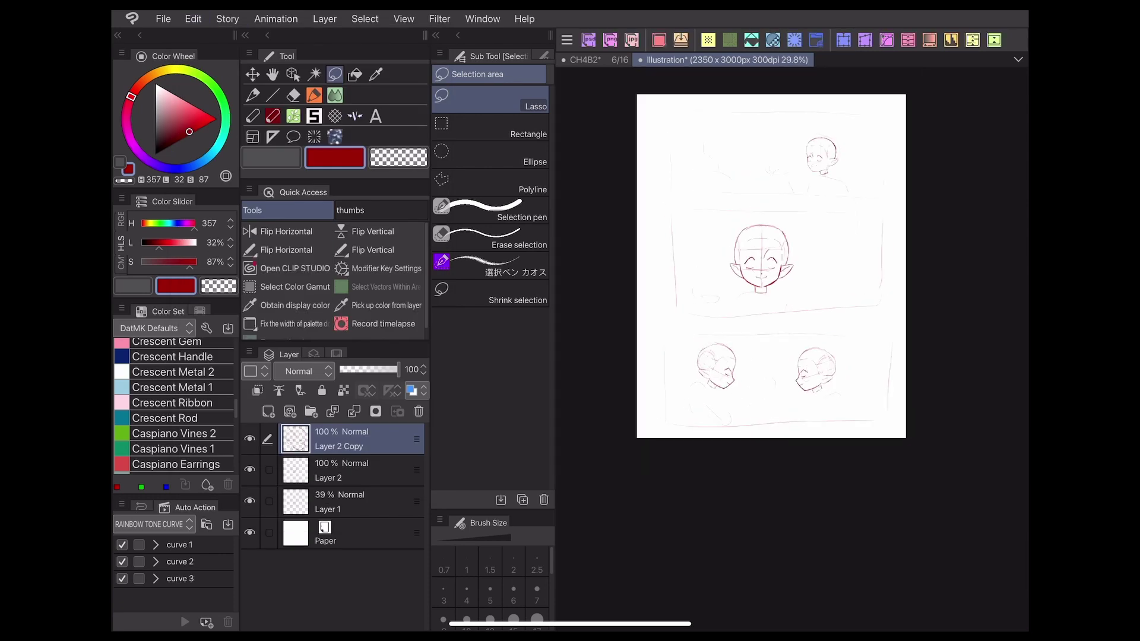
key("p")
scroll(753, 294, "up", 2)
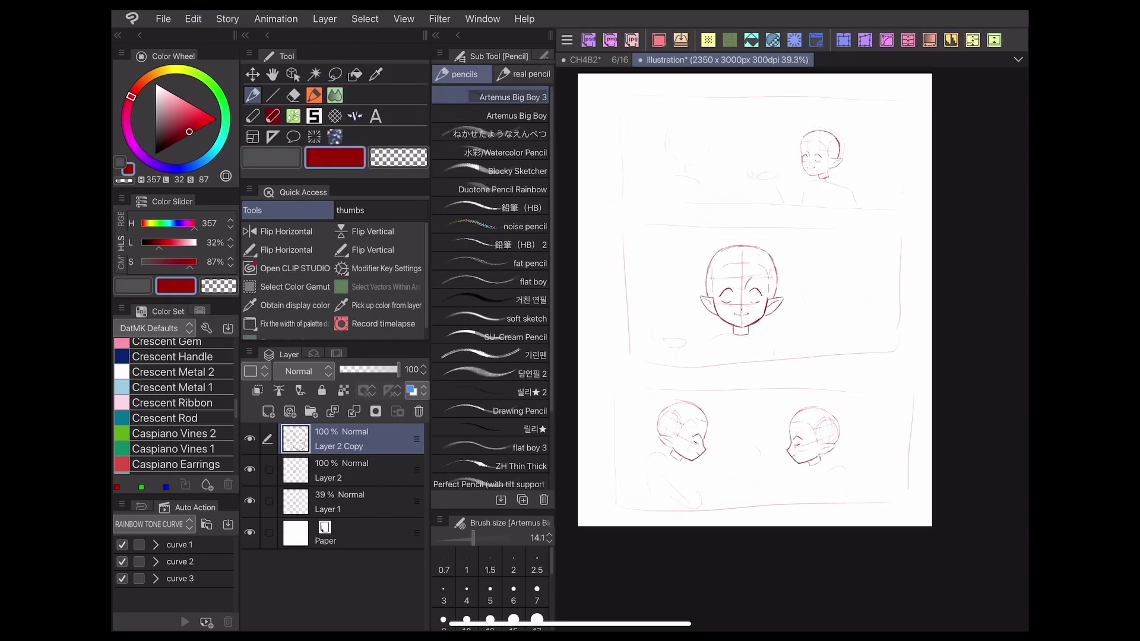
scroll(745, 360, "up", 5)
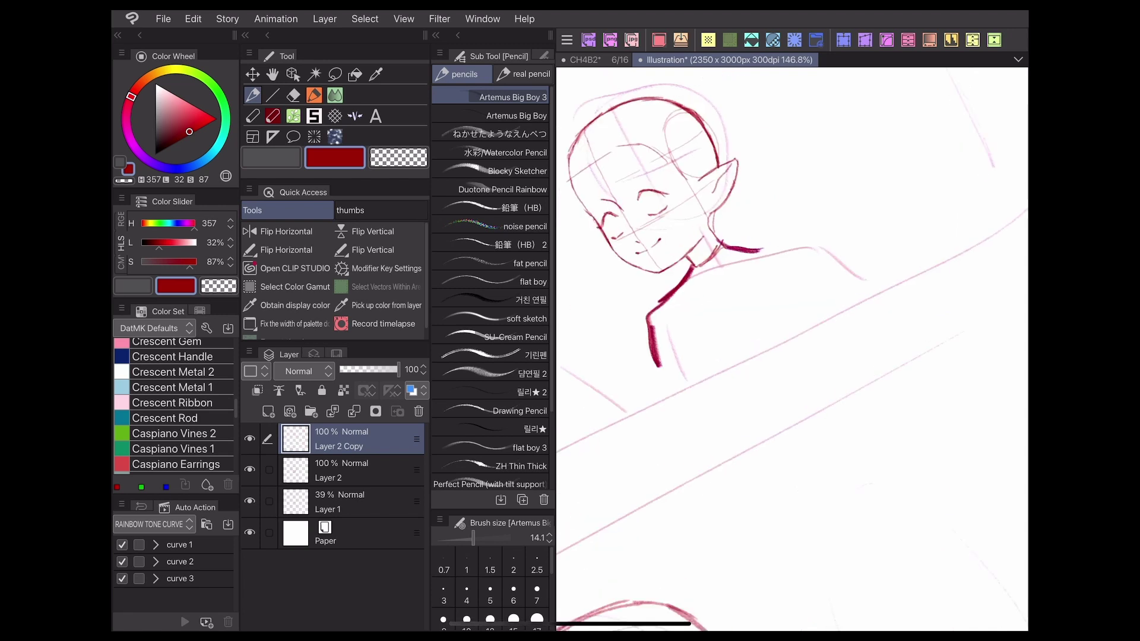
scroll(792, 343, "down", 3)
scroll(792, 343, "up", 2)
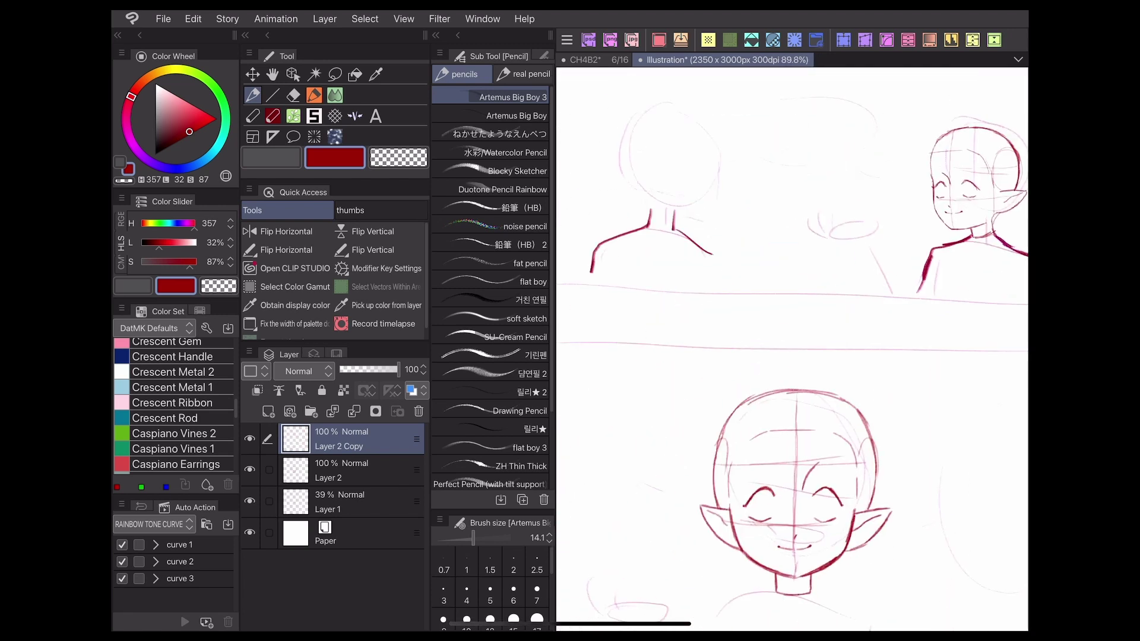
scroll(792, 348, "down", 3)
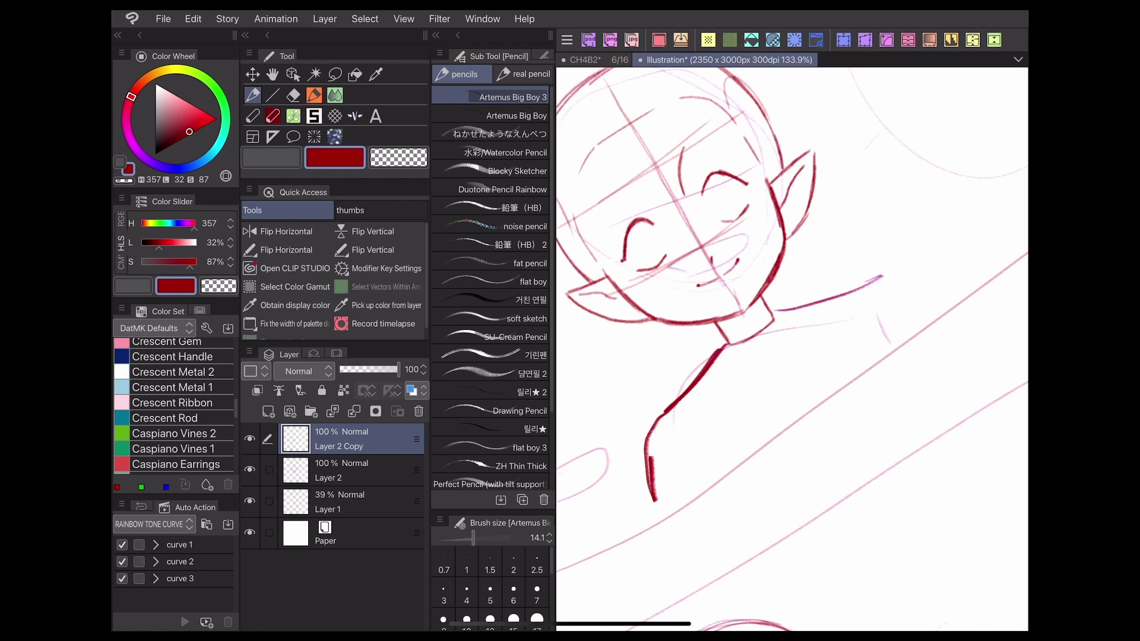
scroll(793, 348, "down", 2)
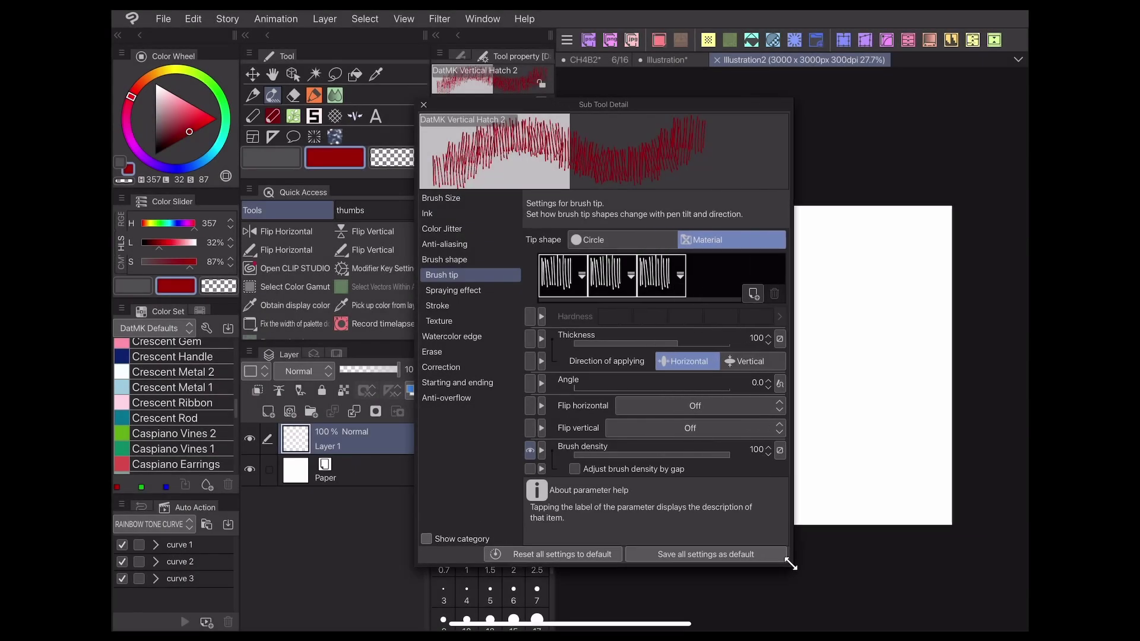
Give Vertical Hatch 2 the third brush tip, thickness 109 and angle 118.9.
left_click(661, 275)
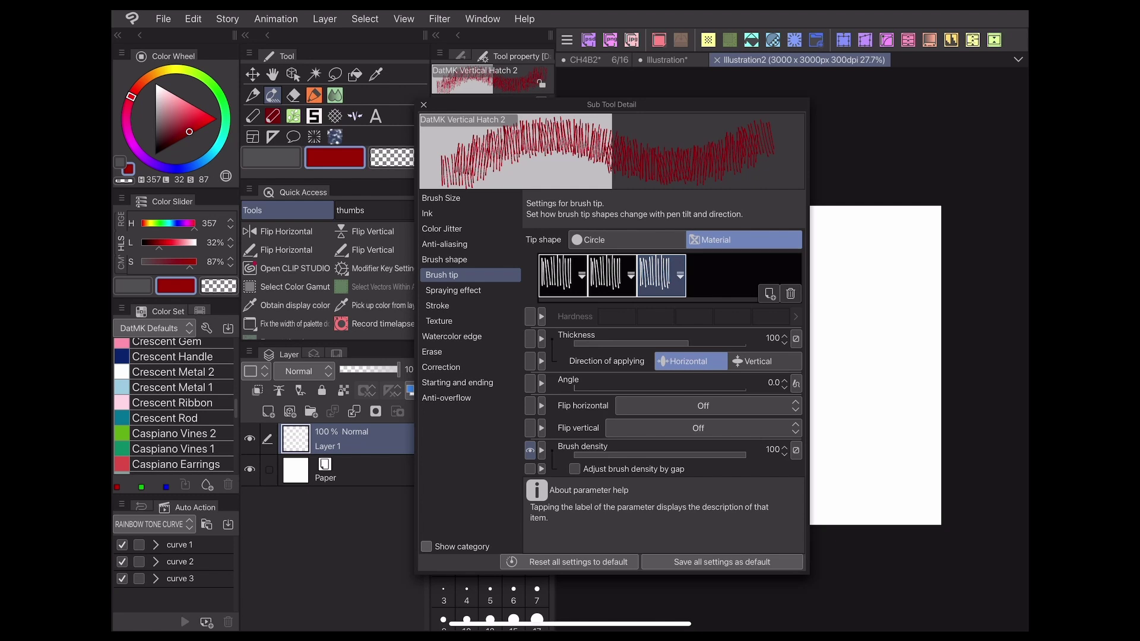
left_click_drag(687, 342, 698, 342)
left_click_drag(575, 387, 630, 386)
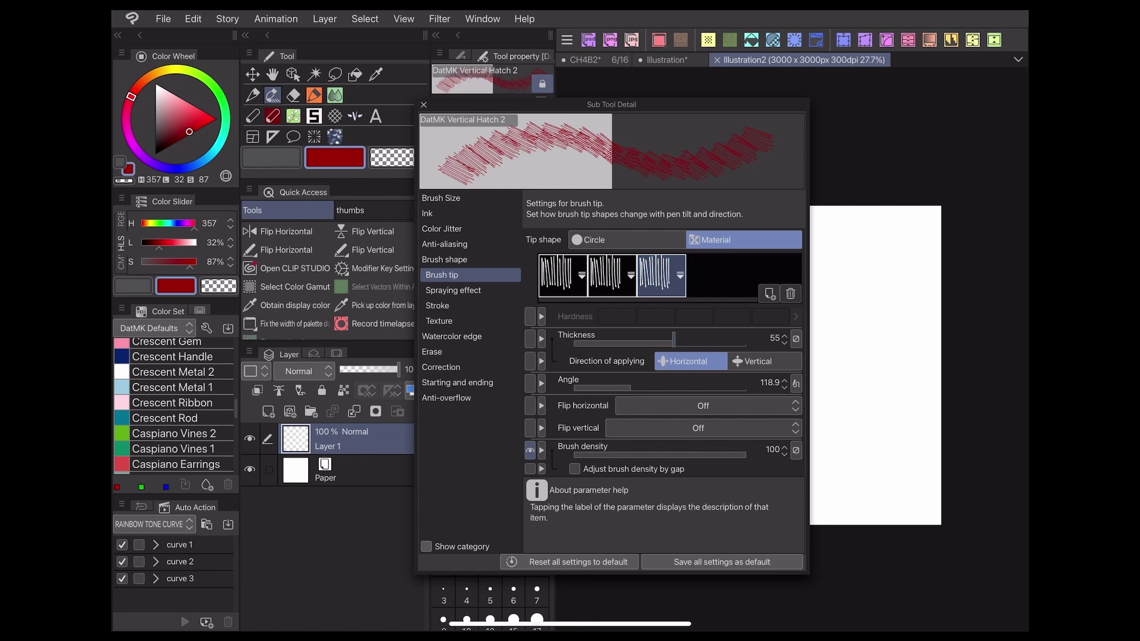
left_click_drag(697, 342, 690, 342)
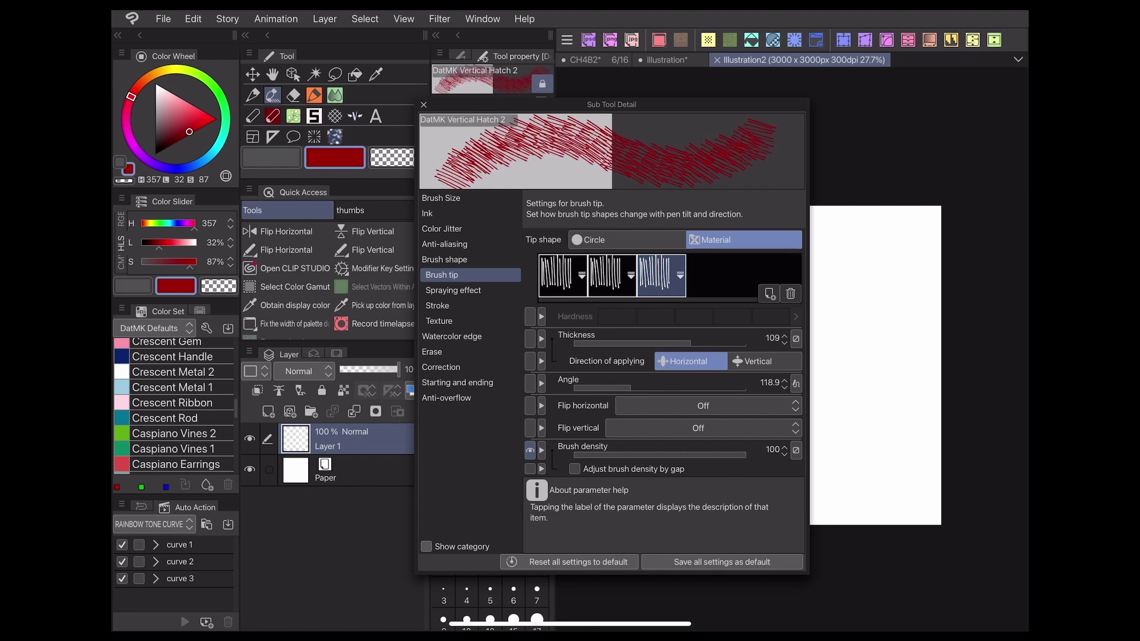
left_click(444, 259)
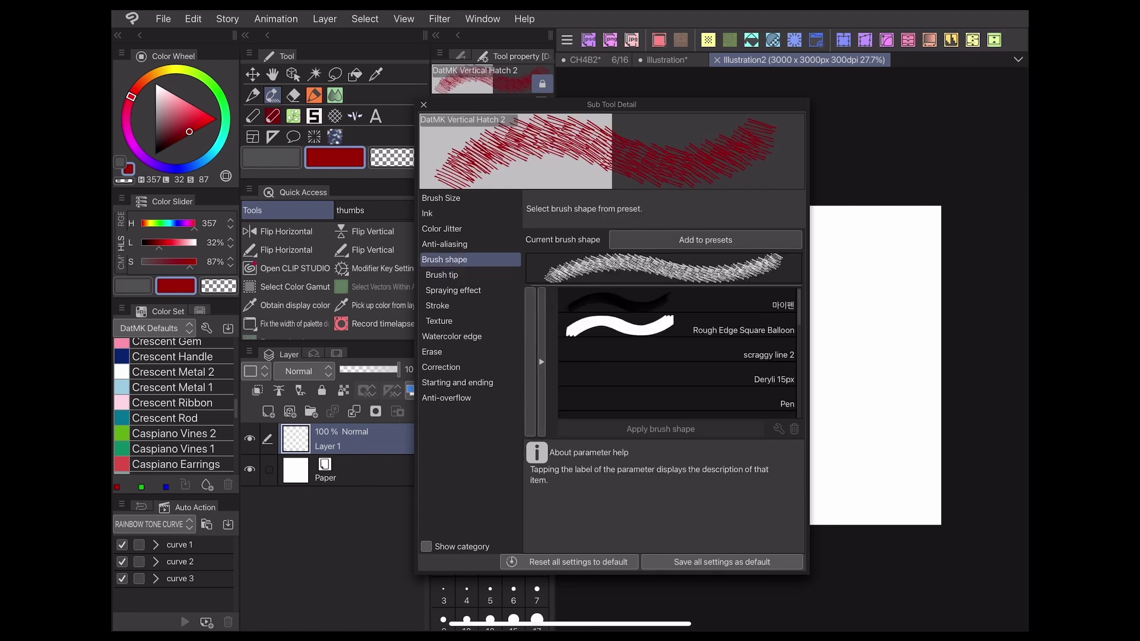
Enable brush tip colour jitter with hue 183, adjusted luminosity, and sub colour blending.
left_click(443, 229)
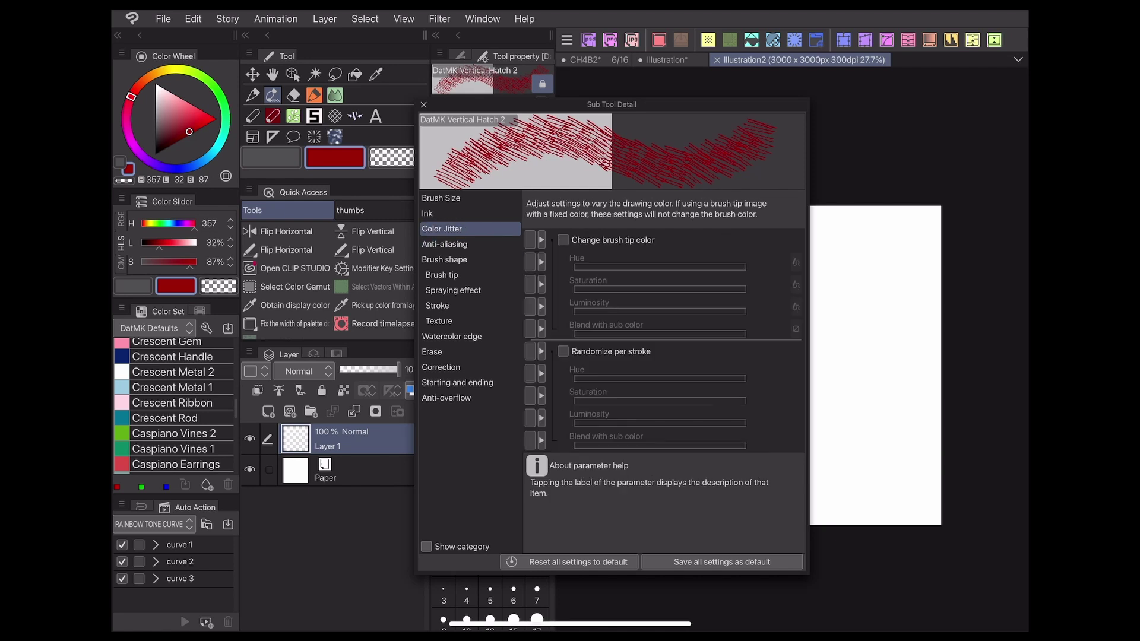
left_click(563, 239)
left_click_drag(661, 266, 704, 266)
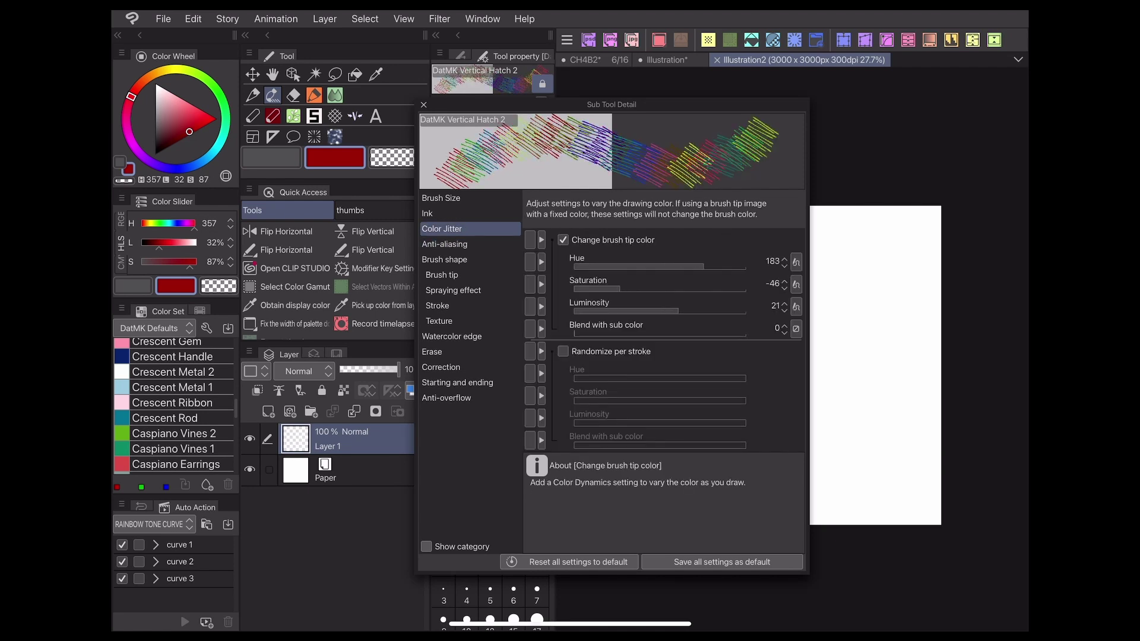
left_click_drag(660, 310, 614, 309)
left_click(644, 328)
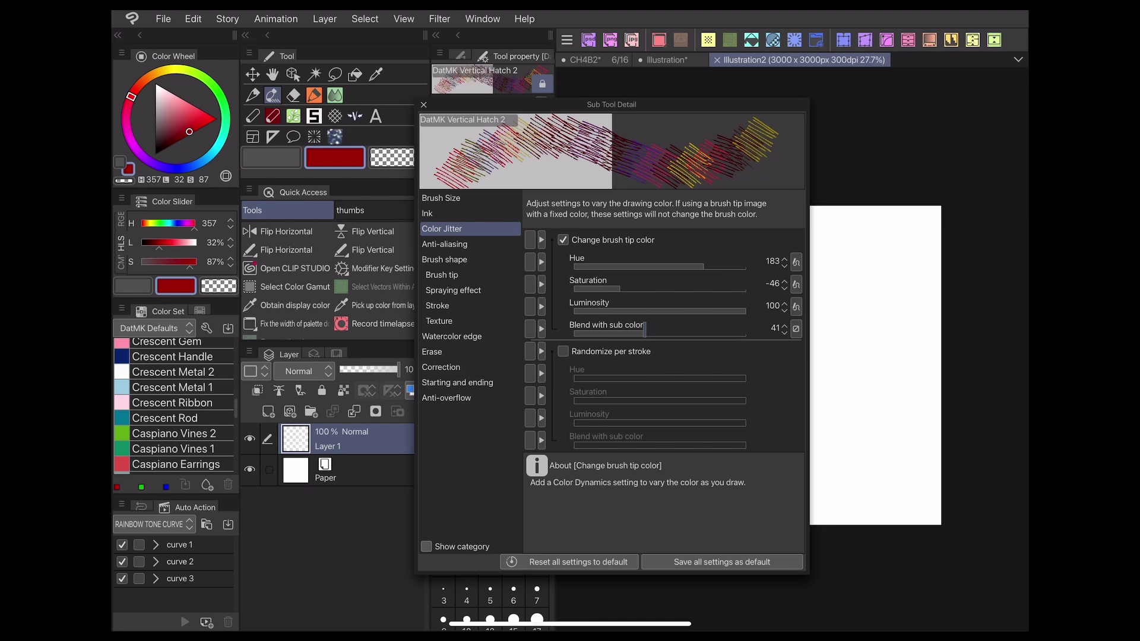